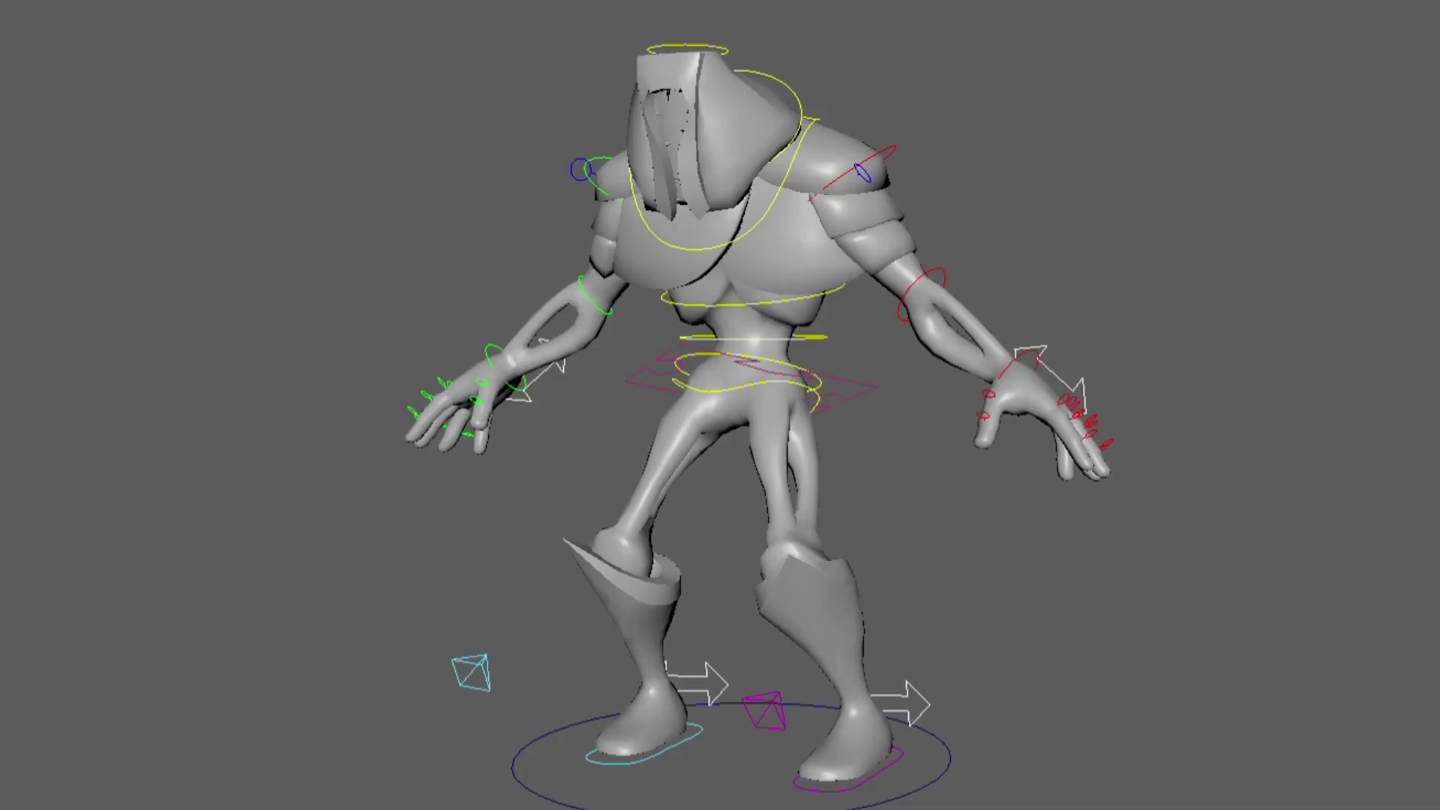
# - Rotate Amon's right arm and curl his hand into the HeavyAttack pose
pyautogui.moveTo(959, 300); pyautogui.dragTo(968, 322)
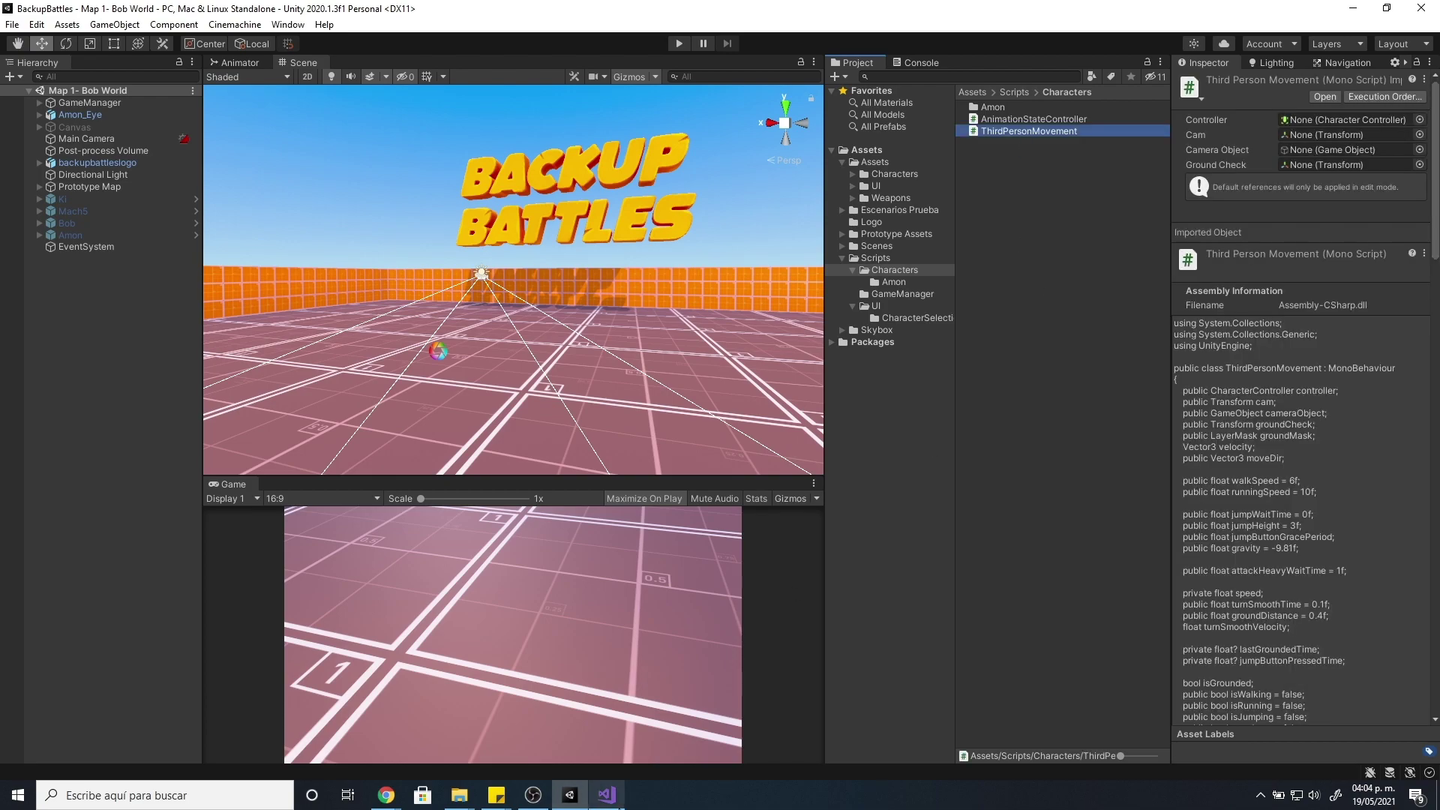
# - Review Amon_Controller's Character Controller and Third Person Movement fields, toggling Start Jump on then off
pyautogui.scroll(-14, 337, 246)
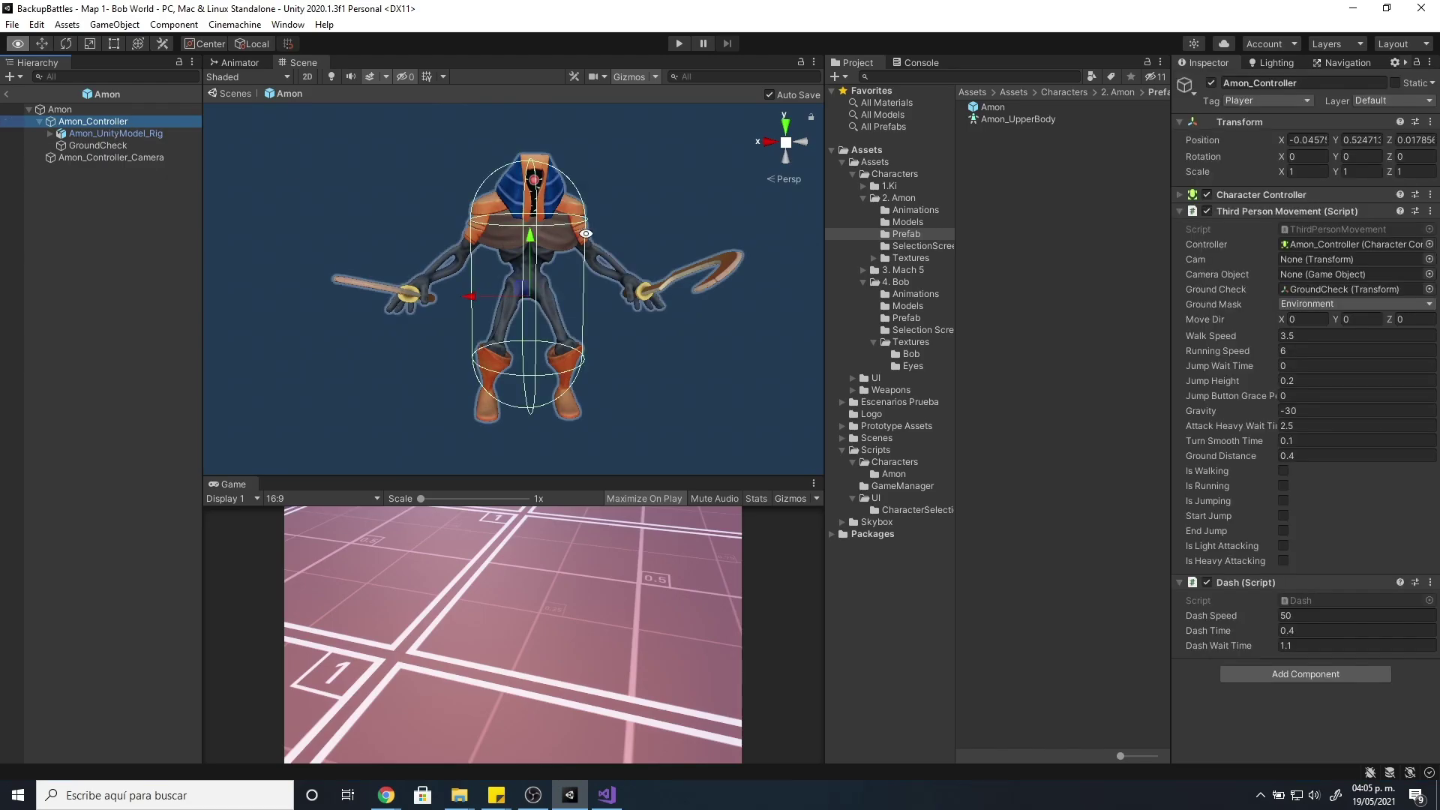
pyautogui.keyDown('alt'); pyautogui.moveTo(585, 233); pyautogui.dragTo(573, 234); pyautogui.keyUp('alt')
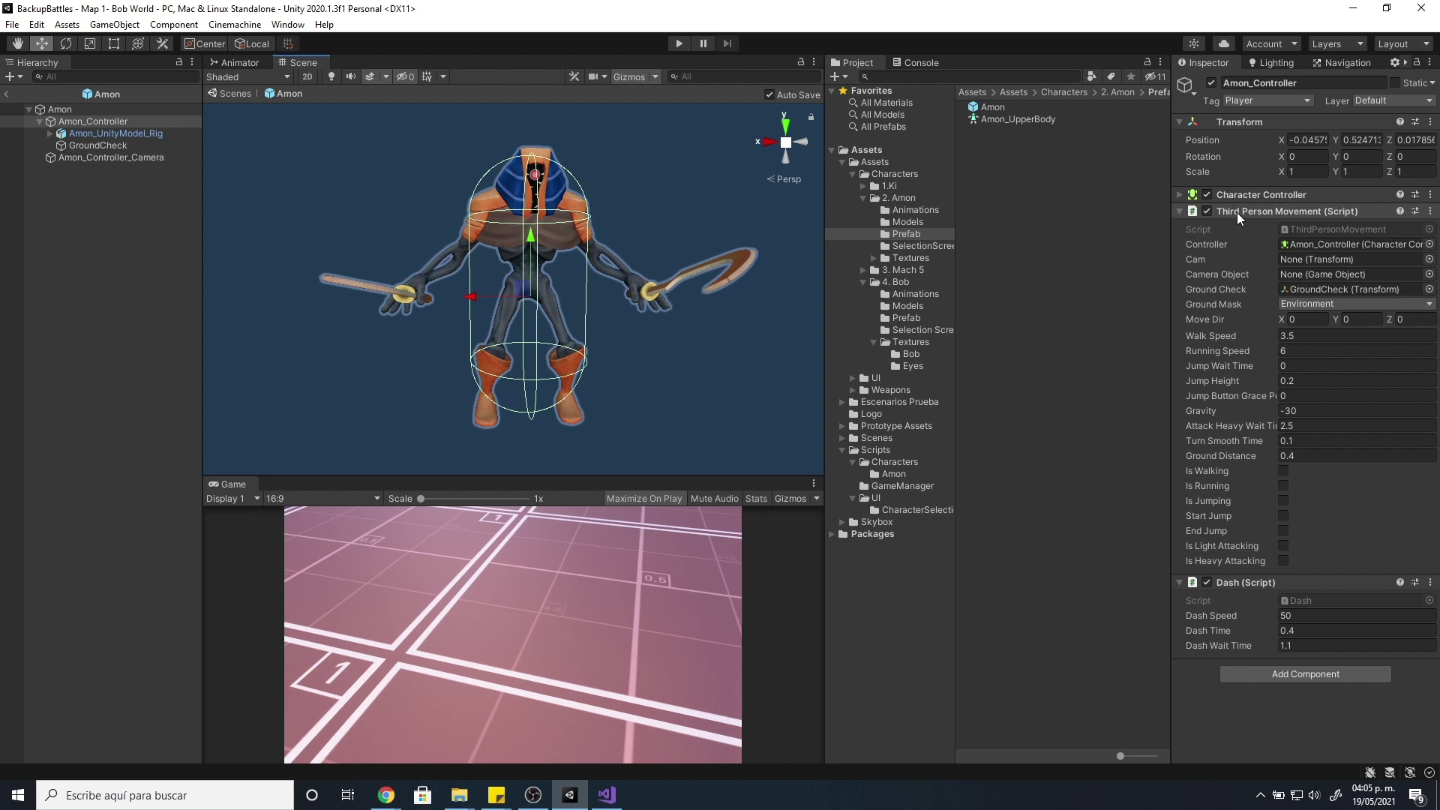
pyautogui.click(1199, 196)
pyautogui.scroll(-2, 649, 257)
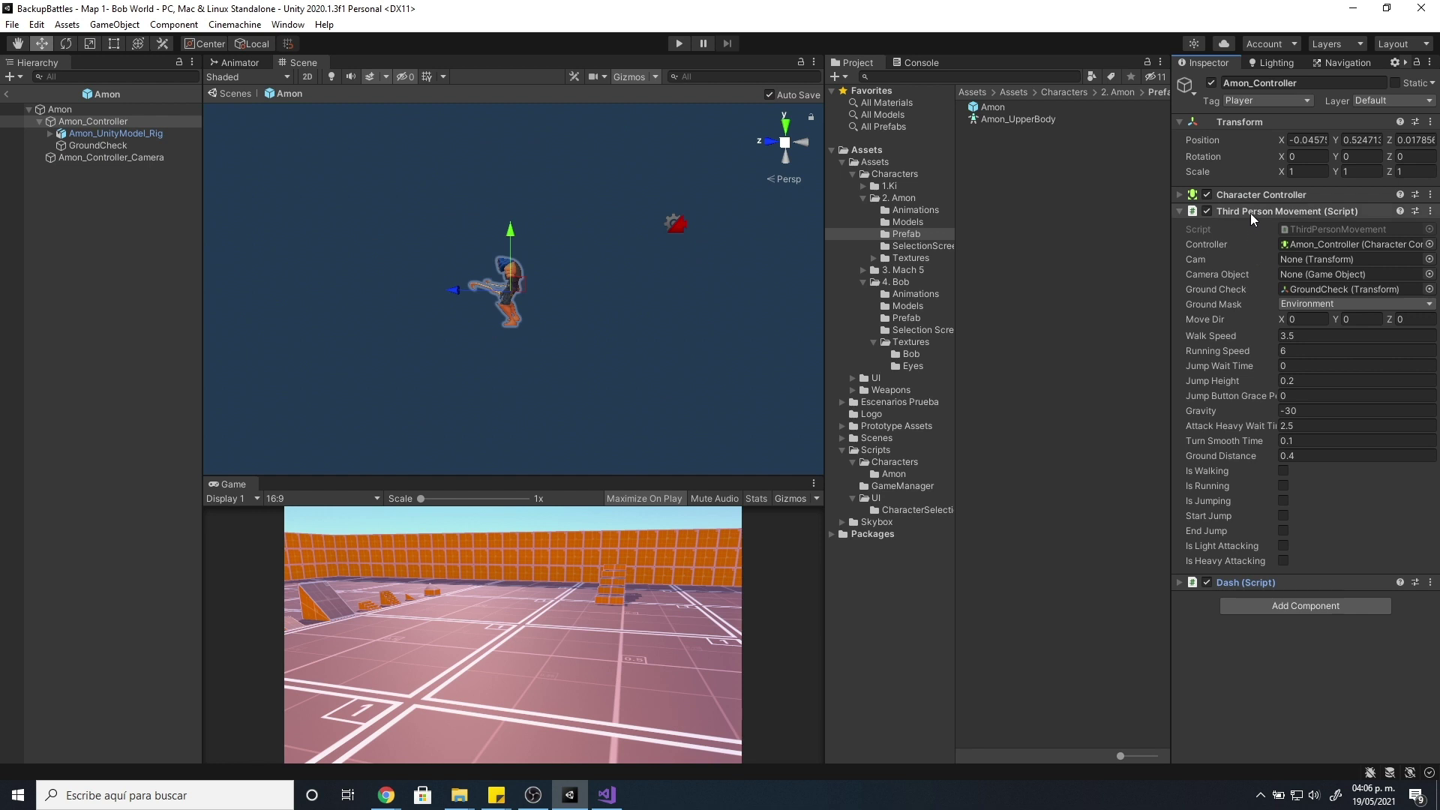
pyautogui.click(1284, 516)
pyautogui.click(1283, 516)
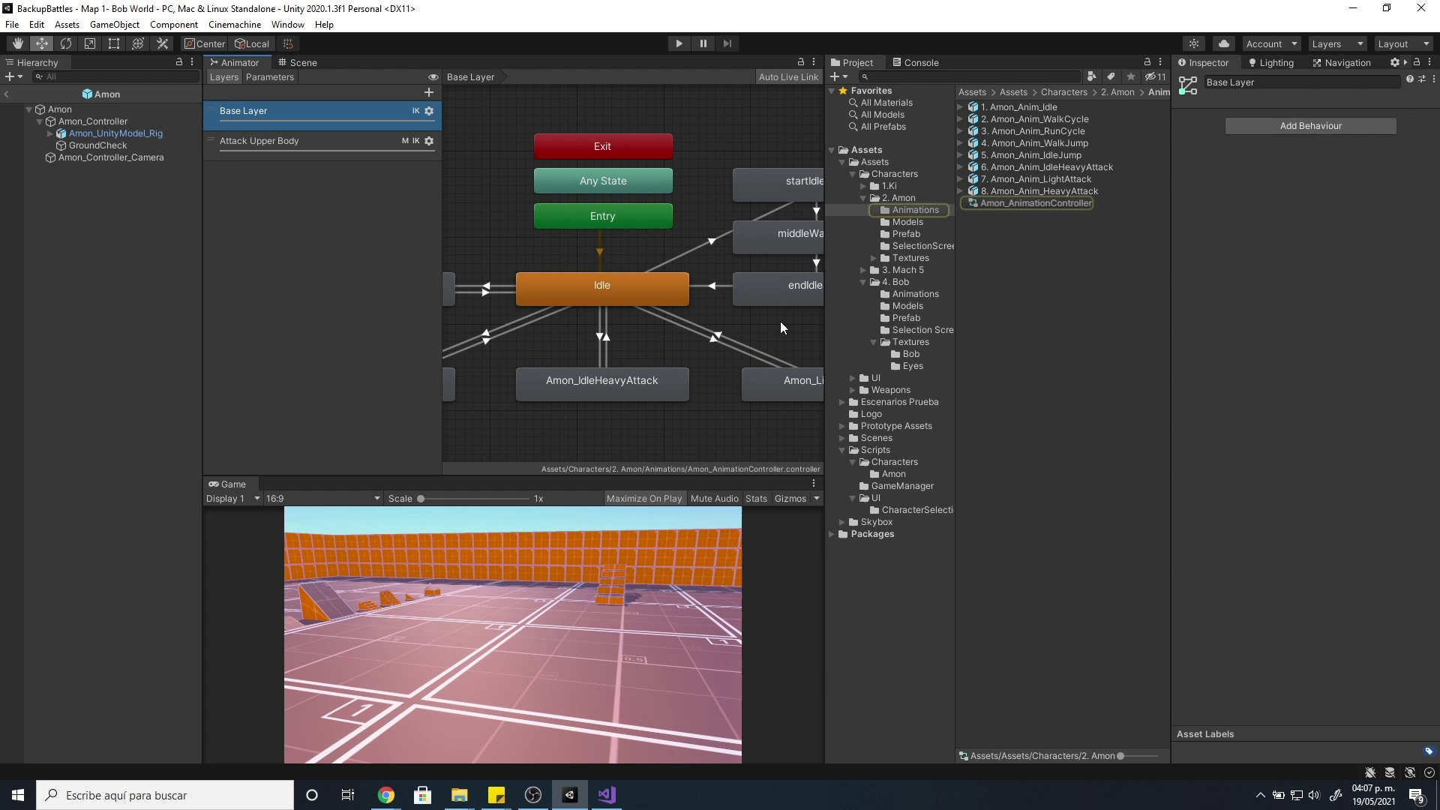
# - Enlarge and zoom the Animator state graph, framing it on the Walk state
pyautogui.moveTo(827, 318); pyautogui.dragTo(1059, 315)
pyautogui.scroll(-5, 759, 299)
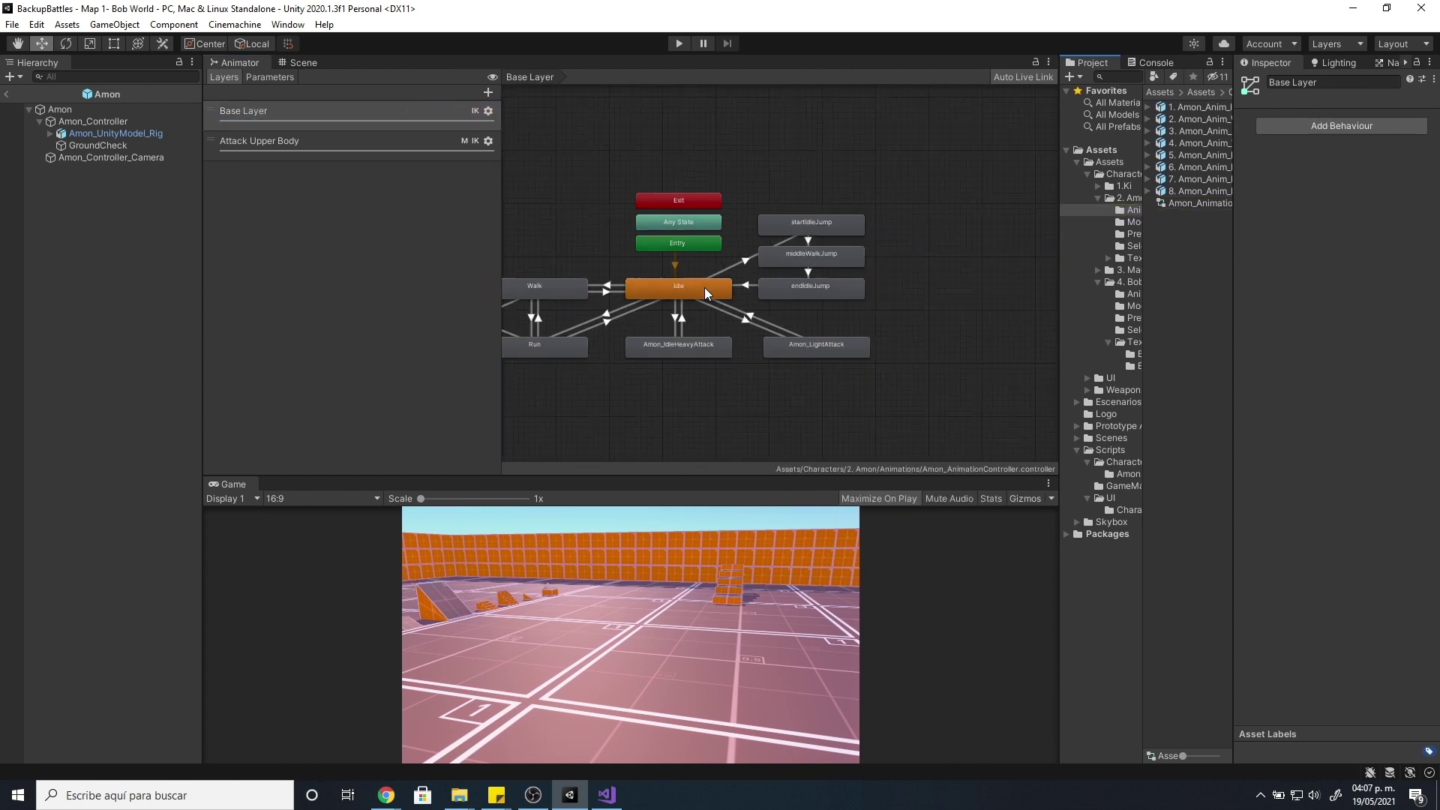
pyautogui.keyDown('alt'); pyautogui.moveTo(761, 298); pyautogui.dragTo(803, 303); pyautogui.keyUp('alt')
pyautogui.moveTo(502, 301); pyautogui.dragTo(379, 300)
pyautogui.click(570, 300)
pyautogui.press('f')
pyautogui.scroll(-4, 765, 354)
pyautogui.scroll(-2, 697, 333)
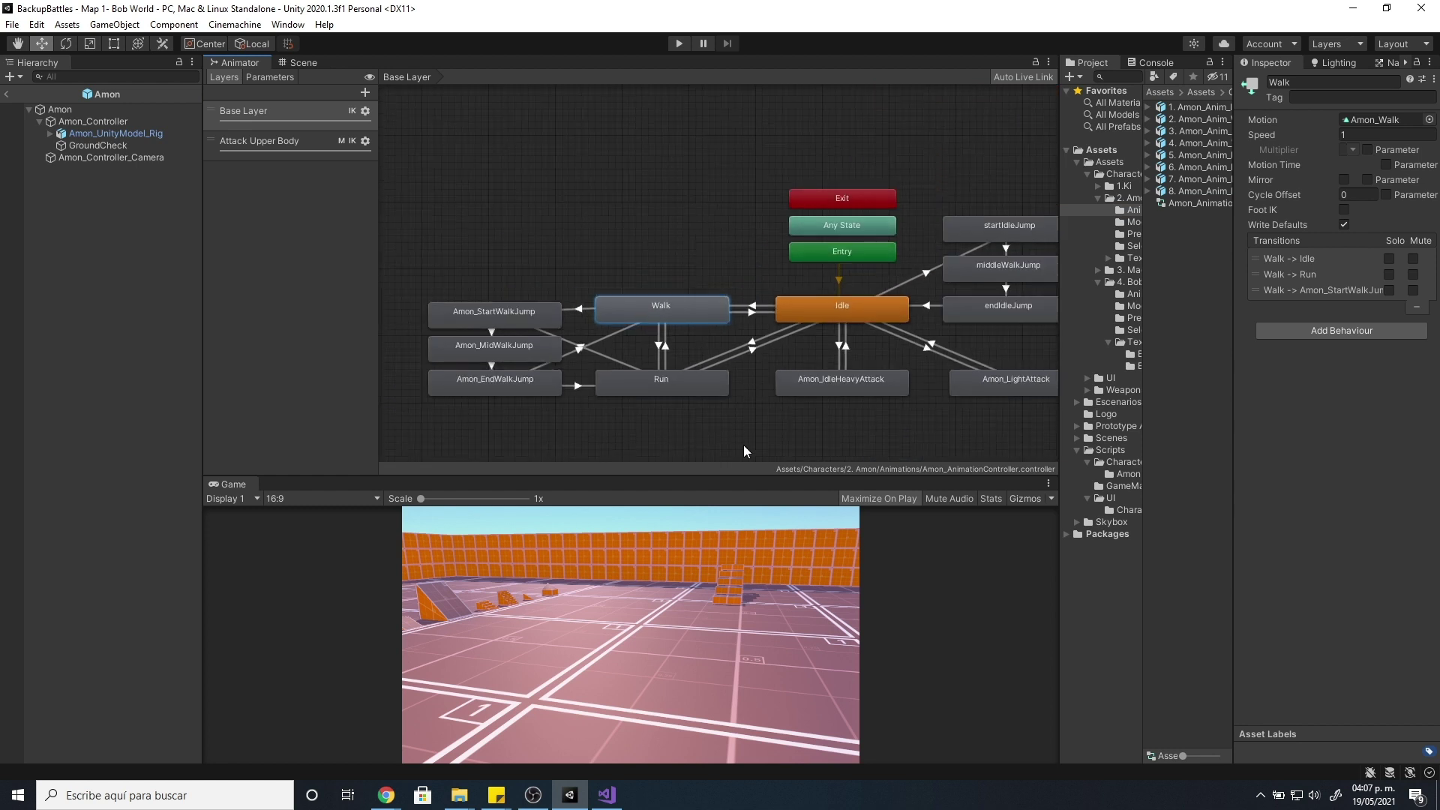
pyautogui.moveTo(751, 478); pyautogui.dragTo(751, 507)
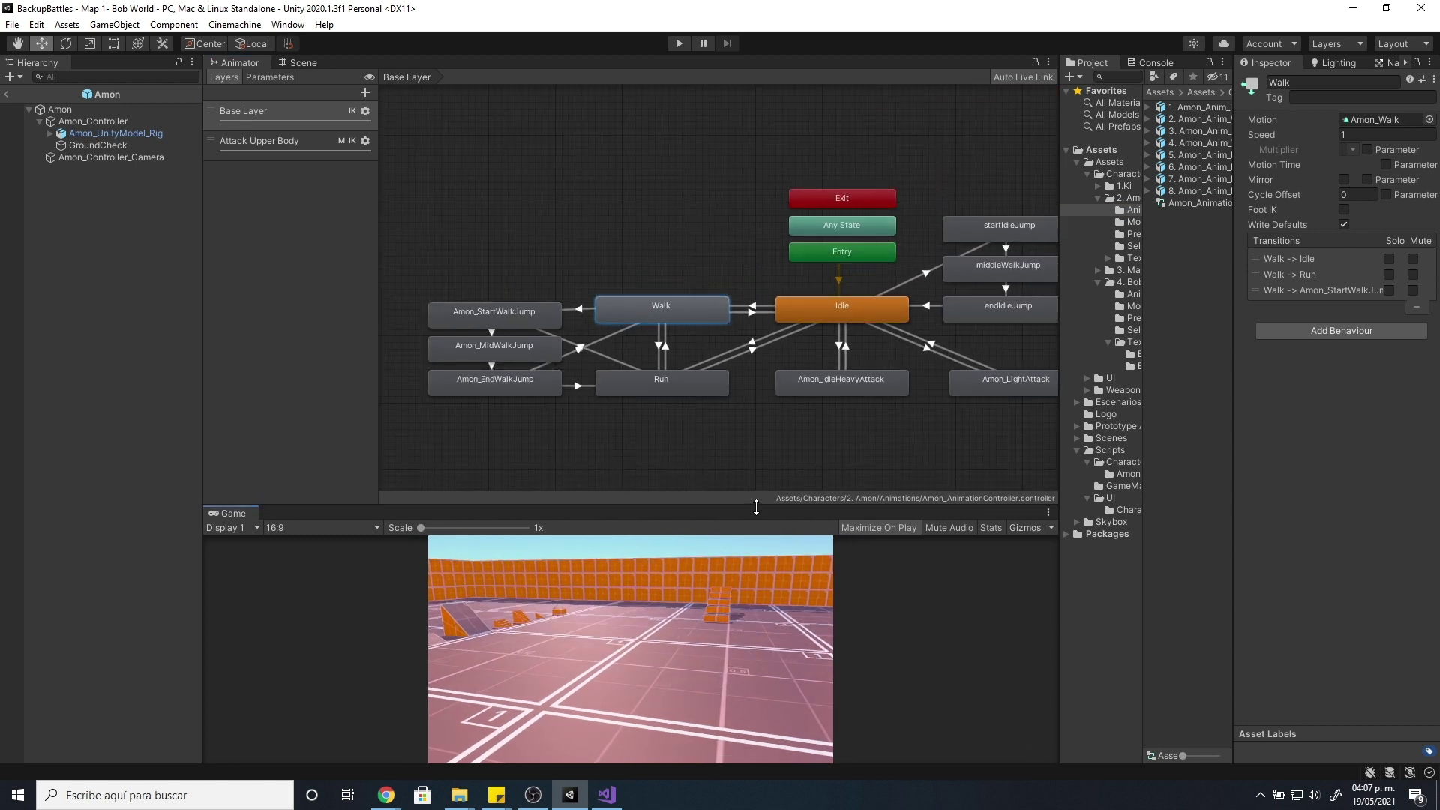
# - Check the AttackLight and AttackHeavy axes in the Input Manager, collapsing their details
pyautogui.scroll(4, 713, 433)
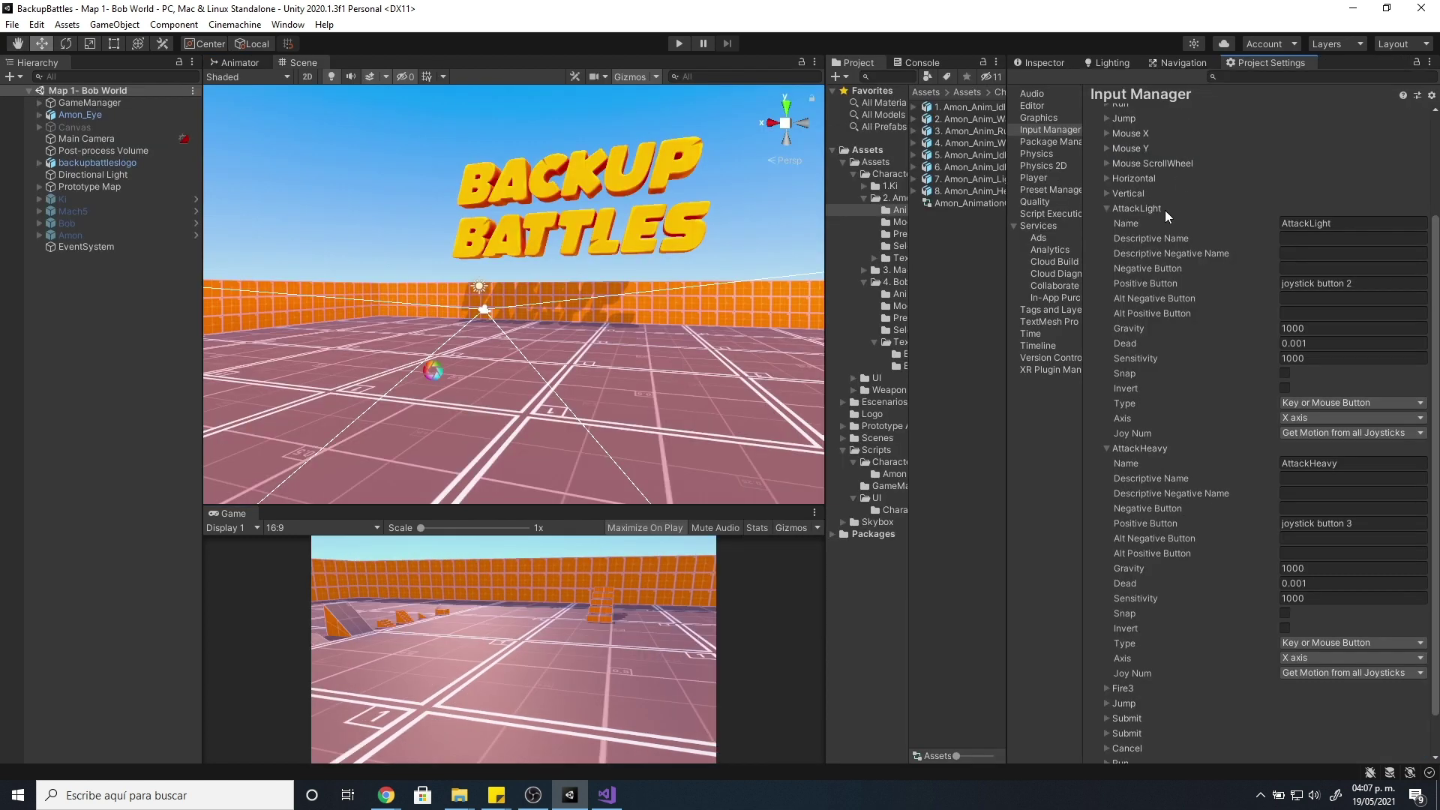
pyautogui.scroll(3, 1145, 276)
pyautogui.click(1132, 299)
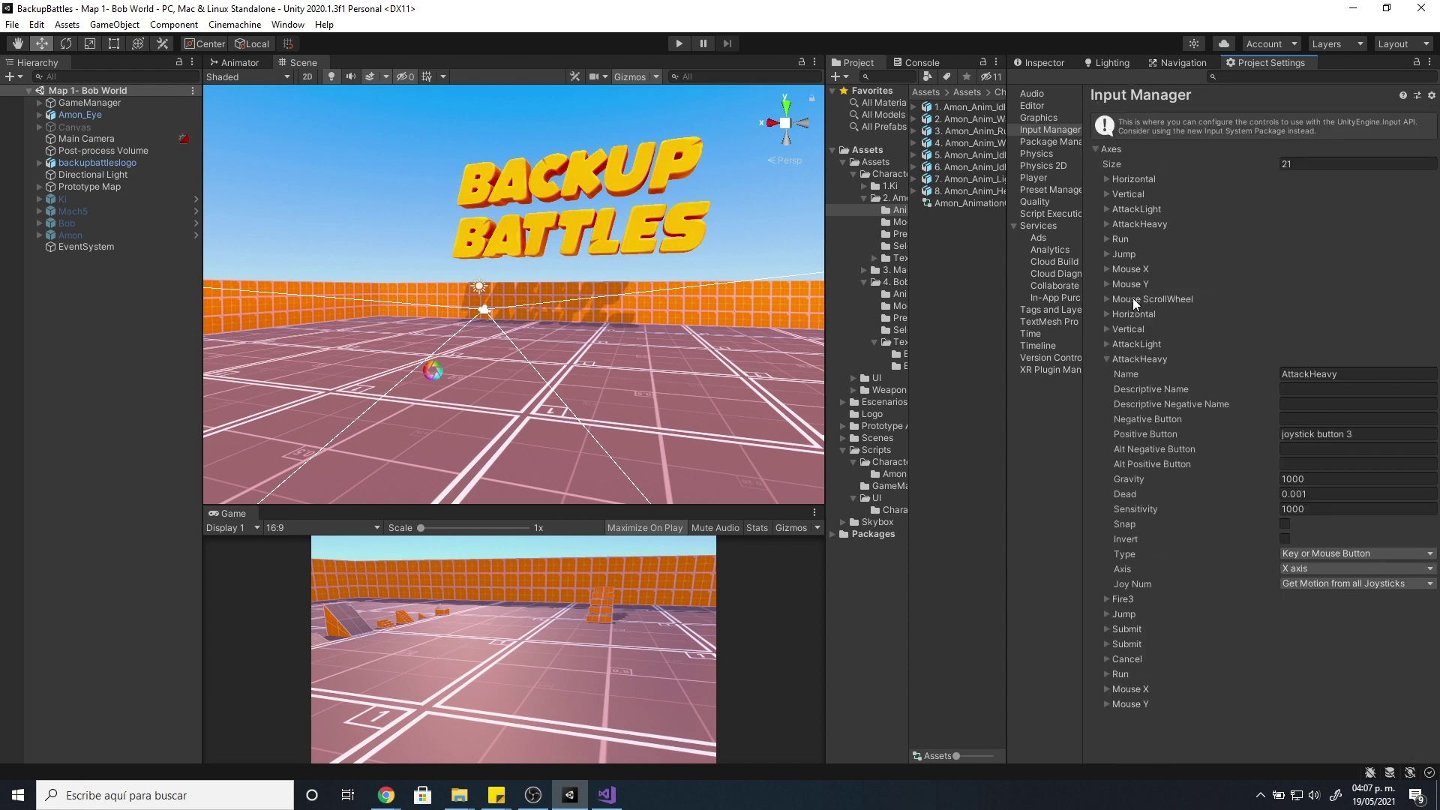
pyautogui.click(1142, 358)
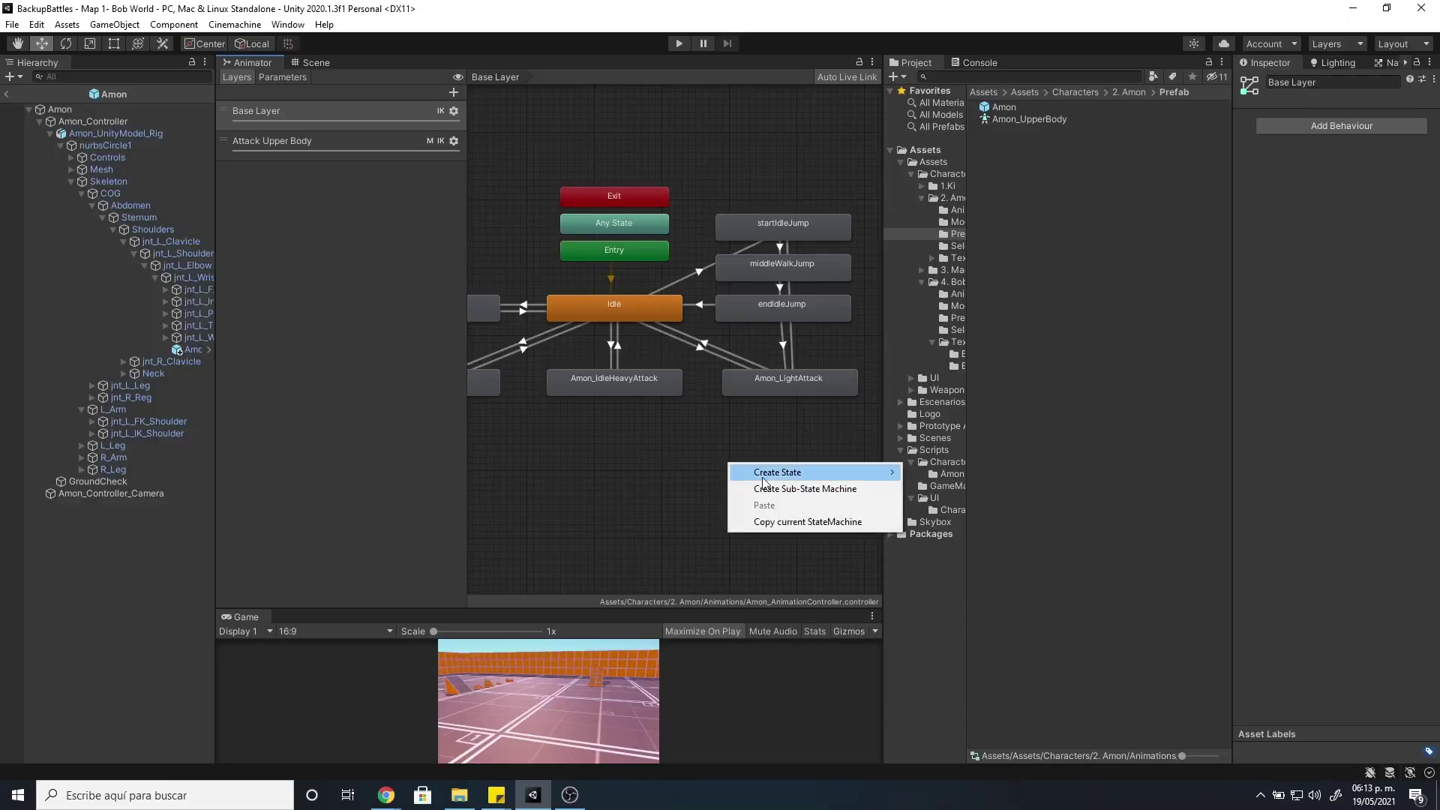
# - Create a new blend tree state holding Amon_Idle and Amon_Run motions
pyautogui.moveTo(781, 469)
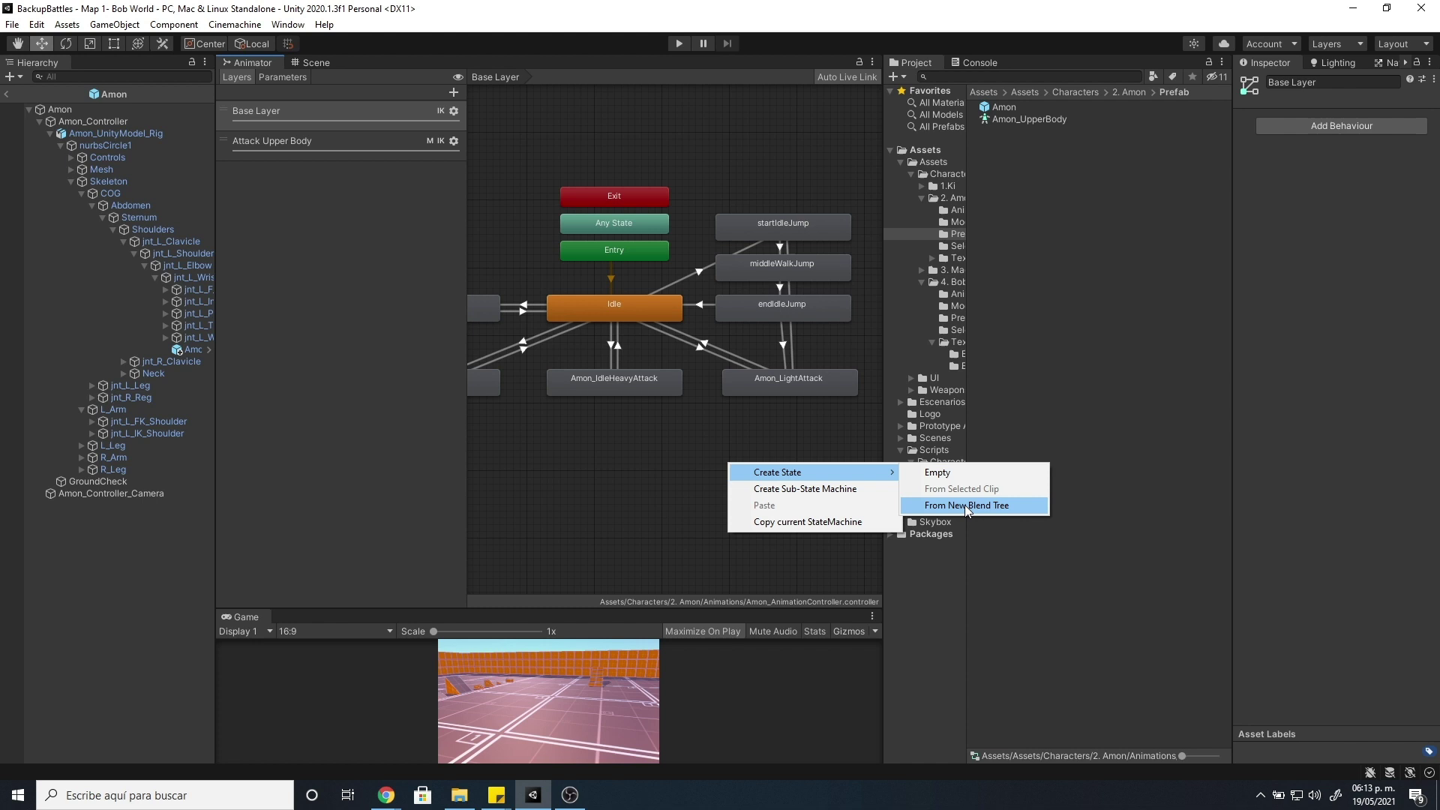
pyautogui.click(964, 505)
pyautogui.doubleClick(803, 473)
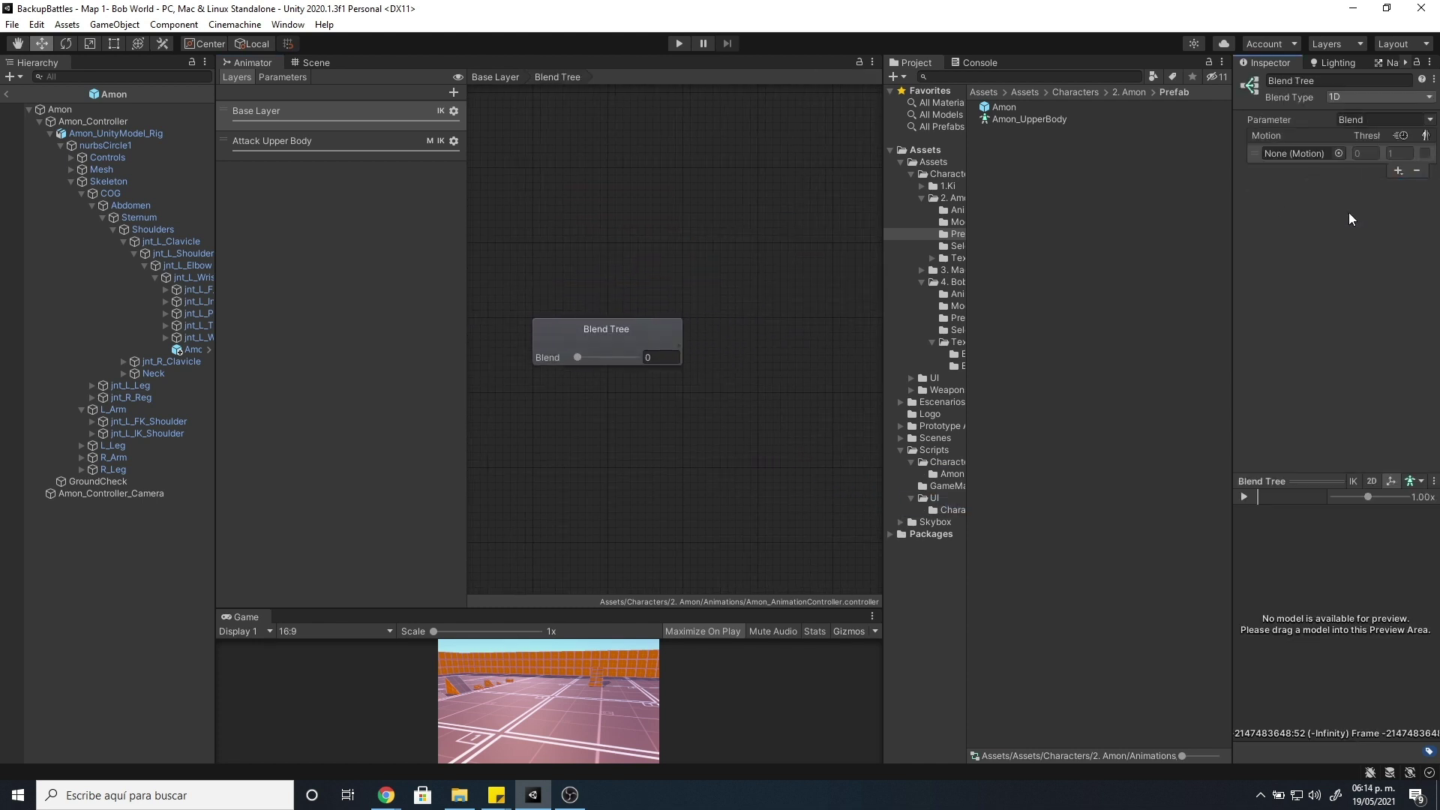
pyautogui.doubleClick(1305, 238)
pyautogui.click(1425, 185)
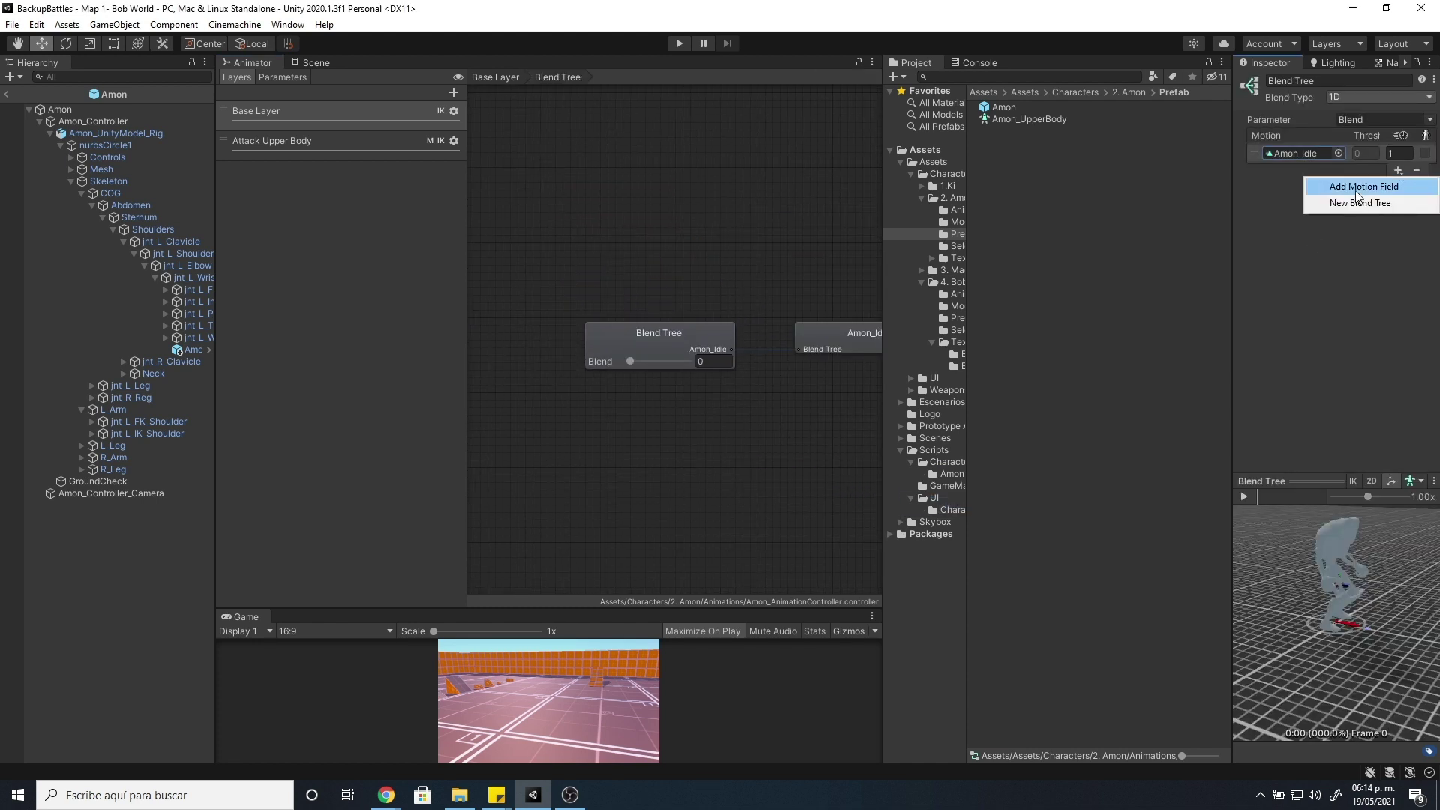
pyautogui.click(1324, 189)
pyautogui.click(1343, 201)
pyautogui.write('run')
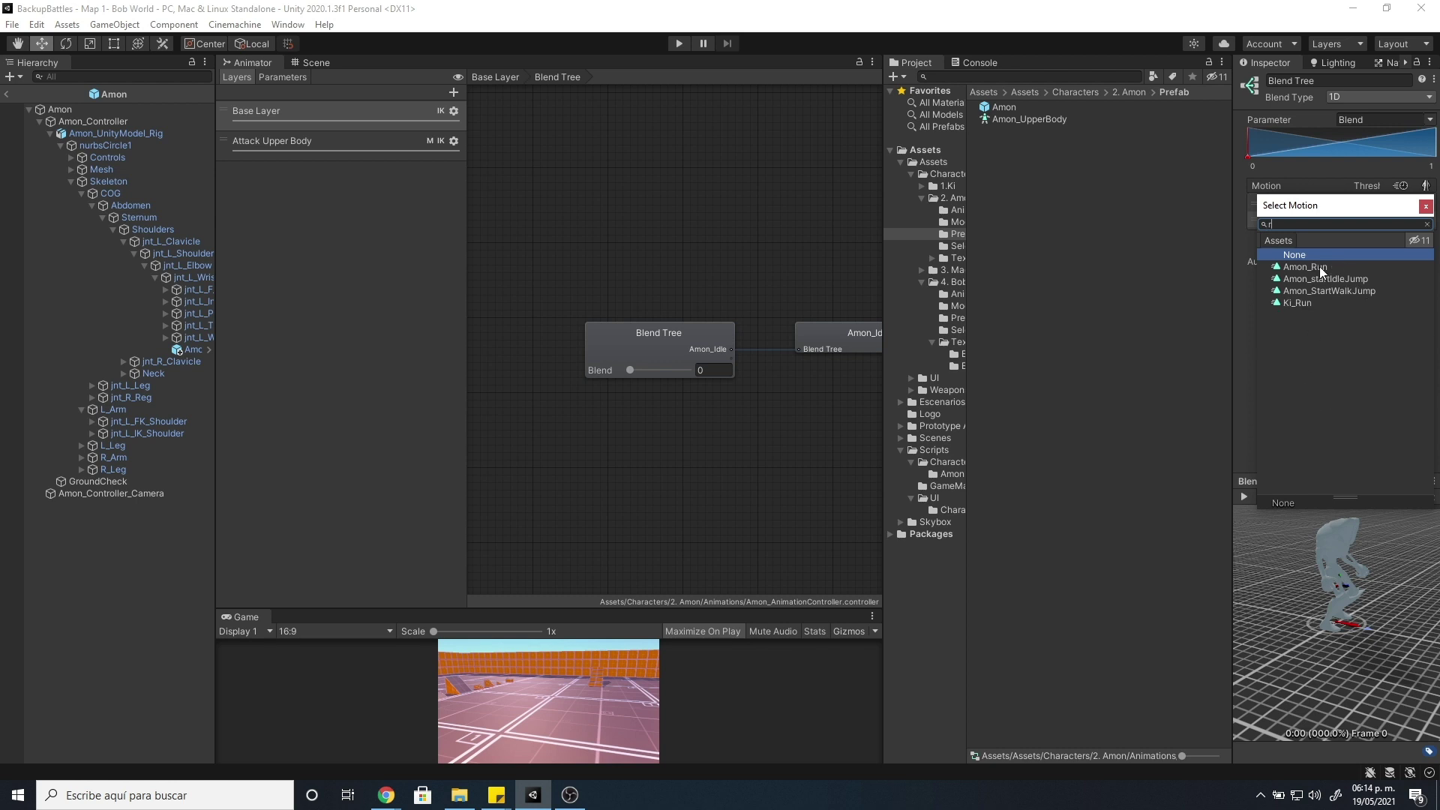
pyautogui.doubleClick(1308, 267)
# - Set the blend type to 2D Freeform Directional with Amon_Run at Pos Y 20, then preview
pyautogui.moveTo(1234, 270); pyautogui.dragTo(1117, 270)
pyautogui.click(1273, 146)
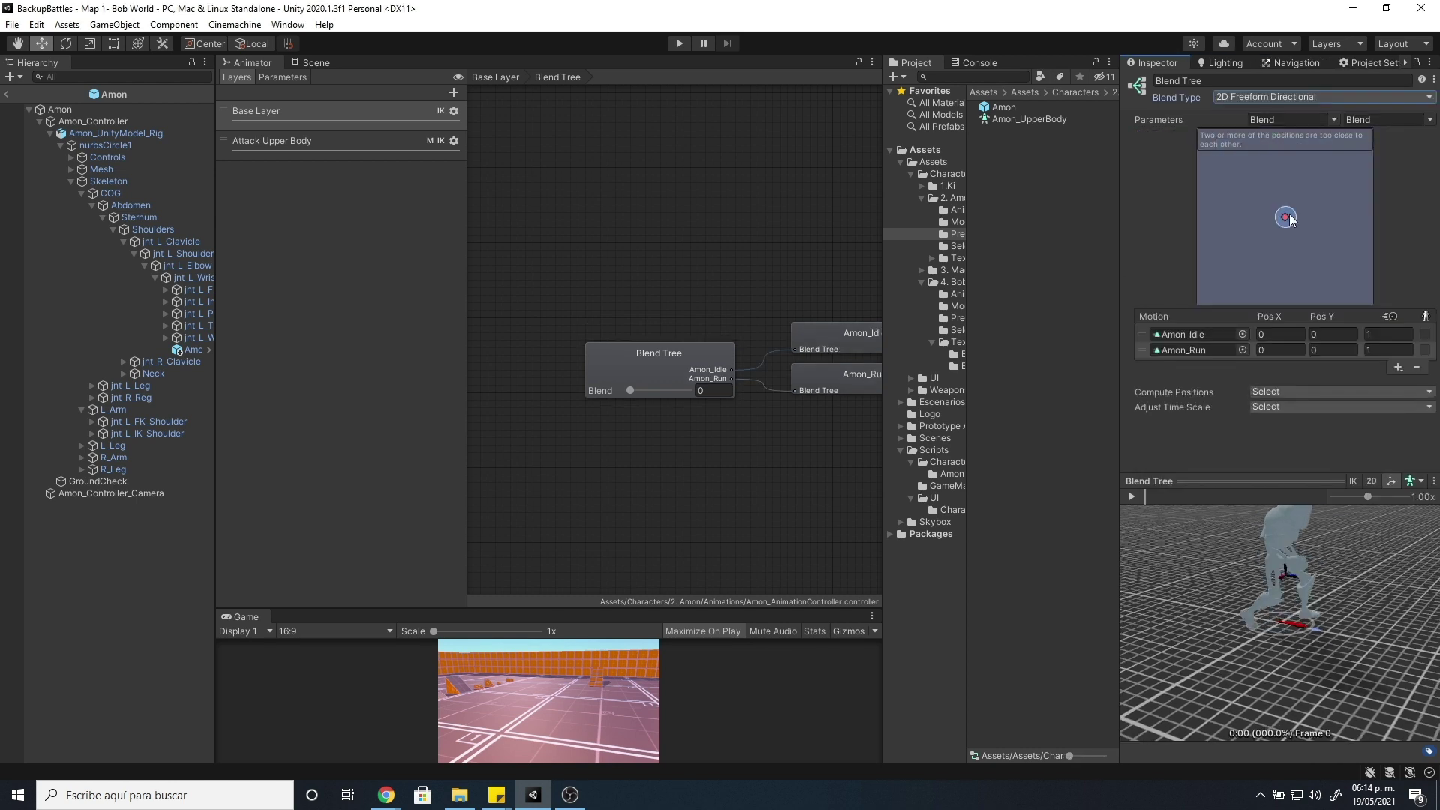
pyautogui.click(1337, 349)
pyautogui.write('20')
pyautogui.click(1290, 245)
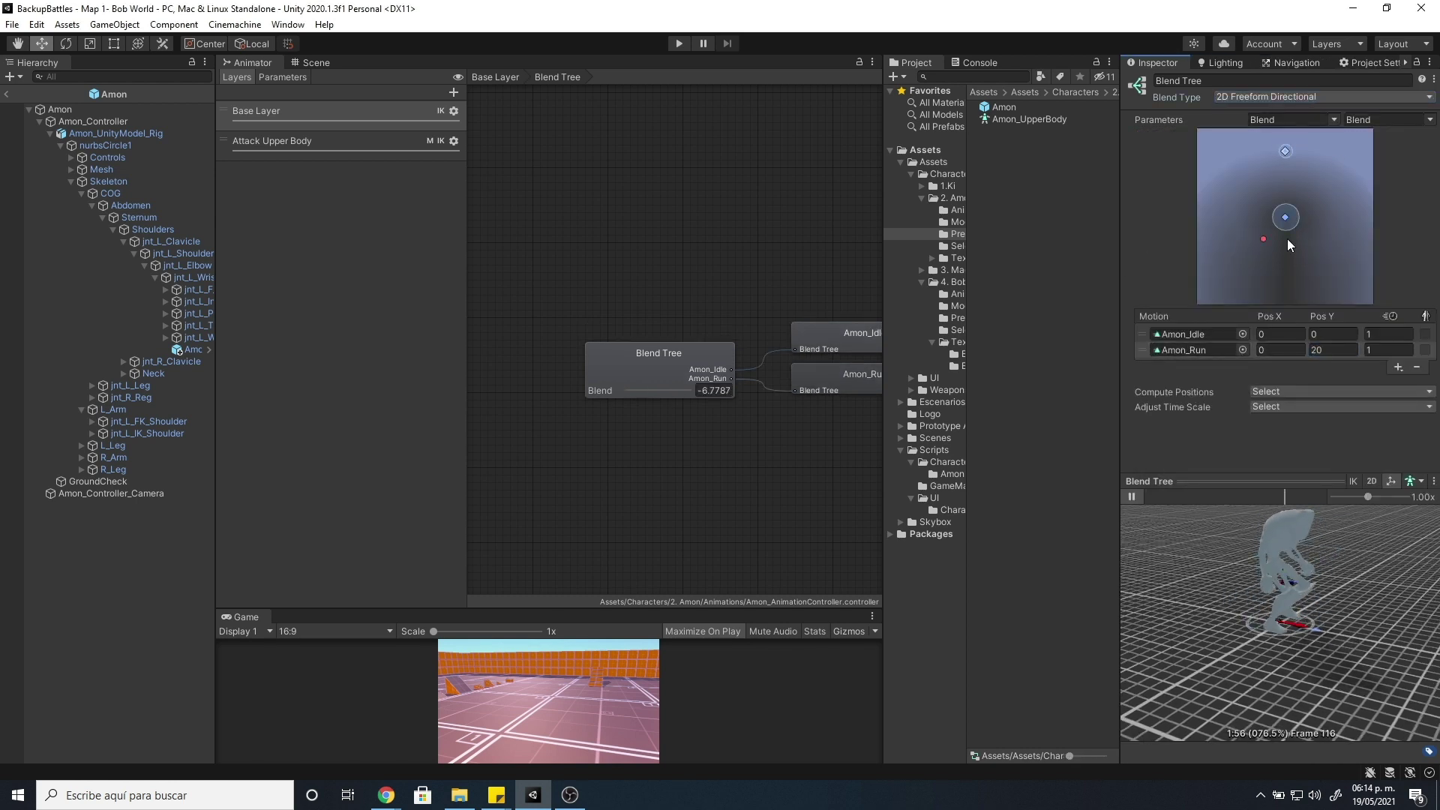
pyautogui.moveTo(1290, 245); pyautogui.dragTo(1290, 170)
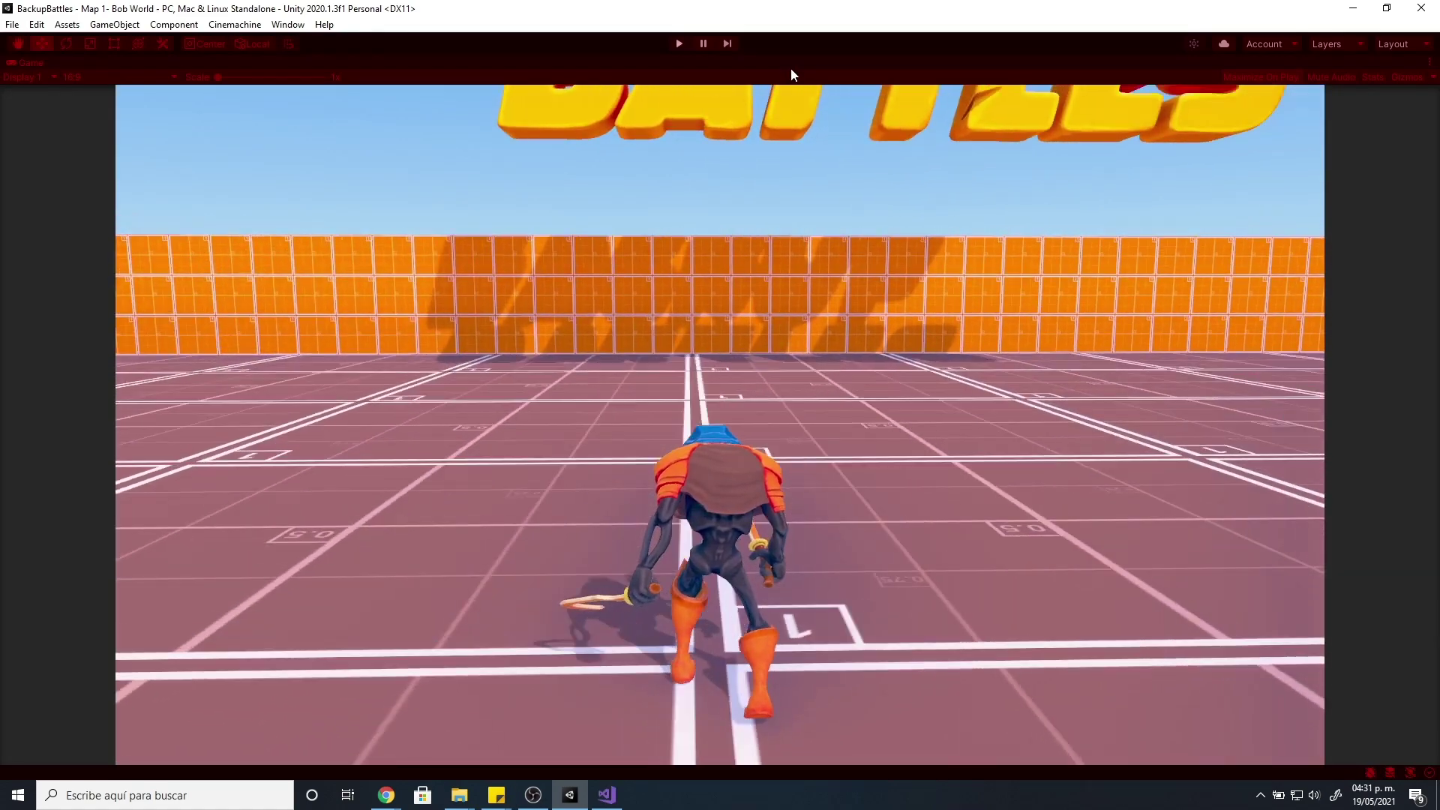
# - Run Amon around the arena toward the stairs and arches, turn him, then exit Play mode
pyautogui.press('w')
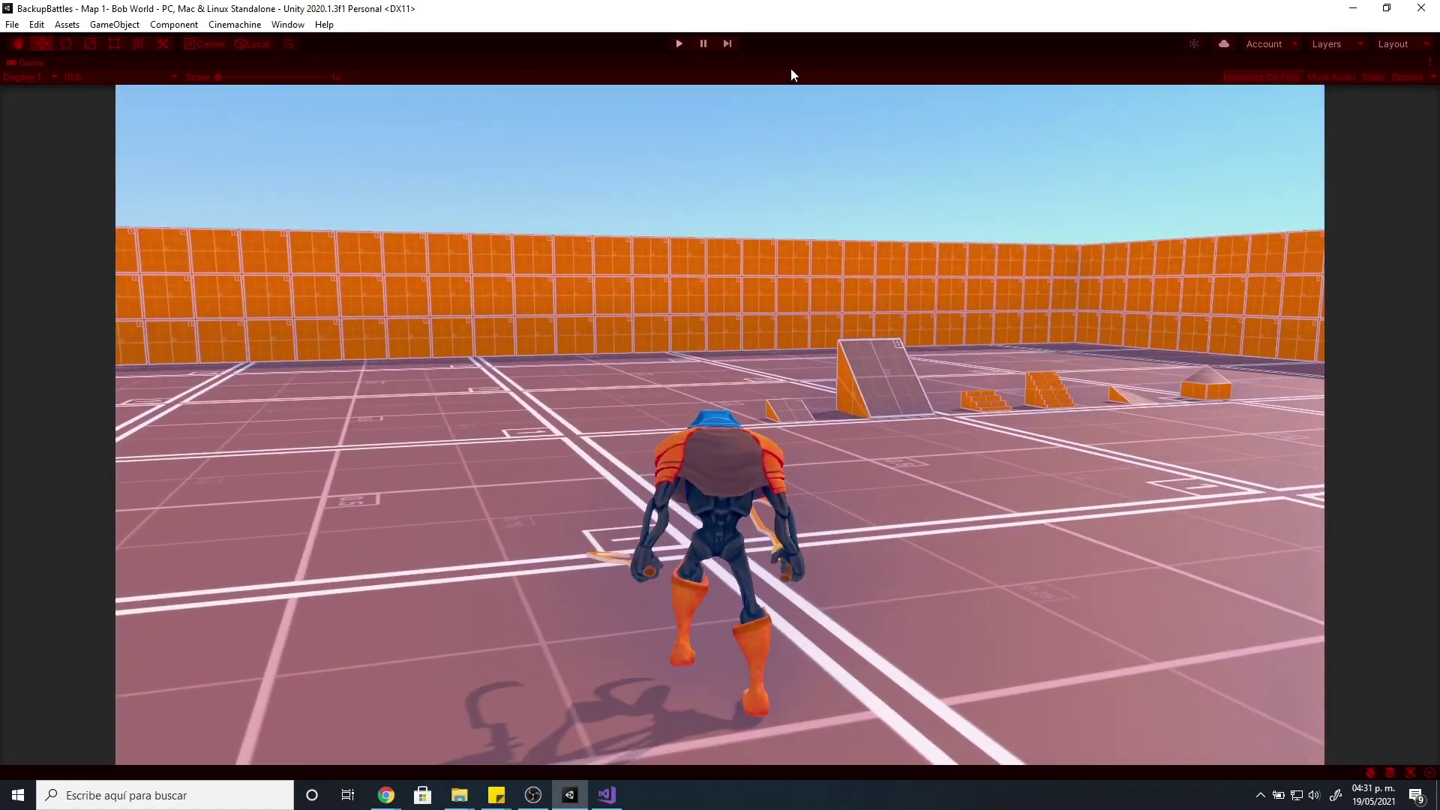
pyautogui.press('w')
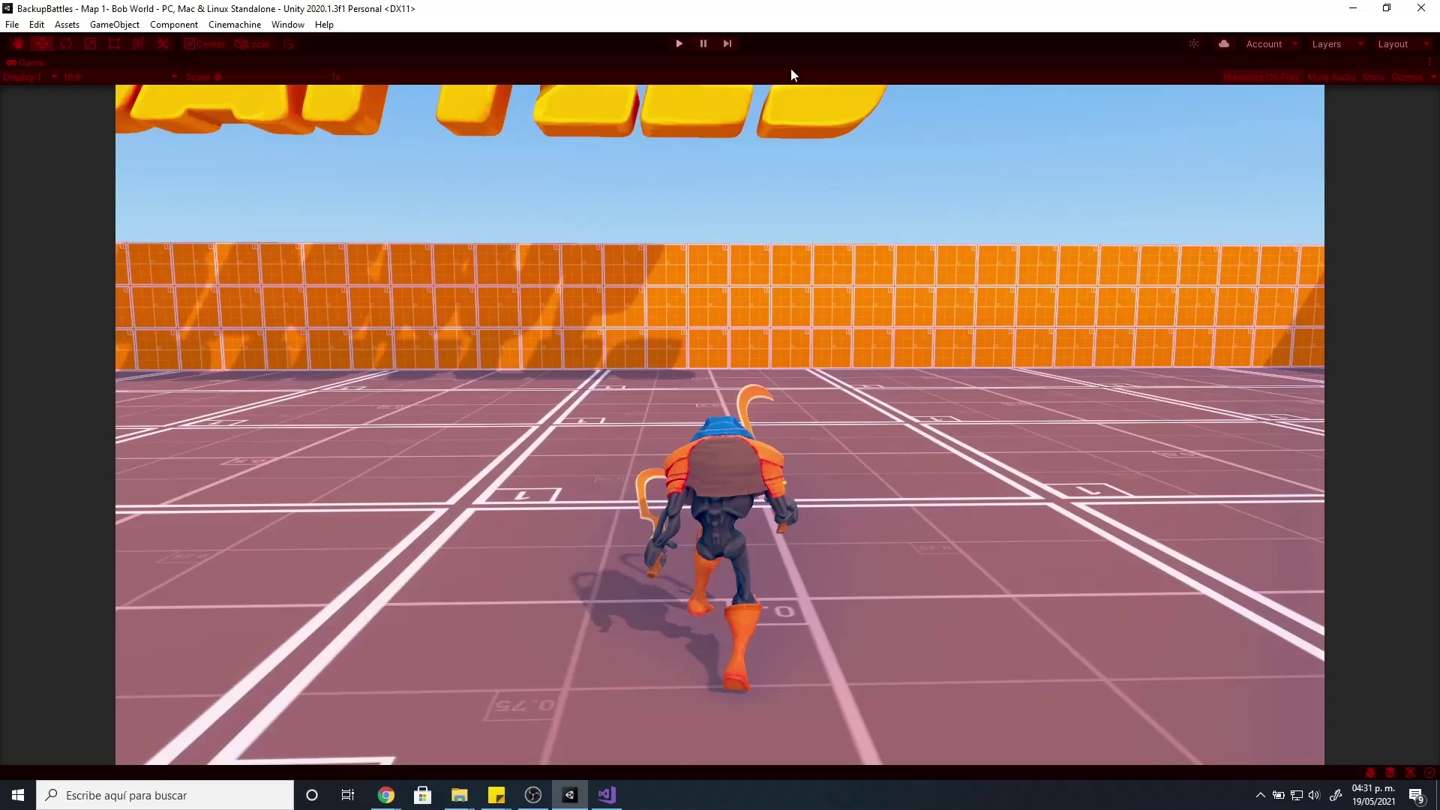
pyautogui.press('w')
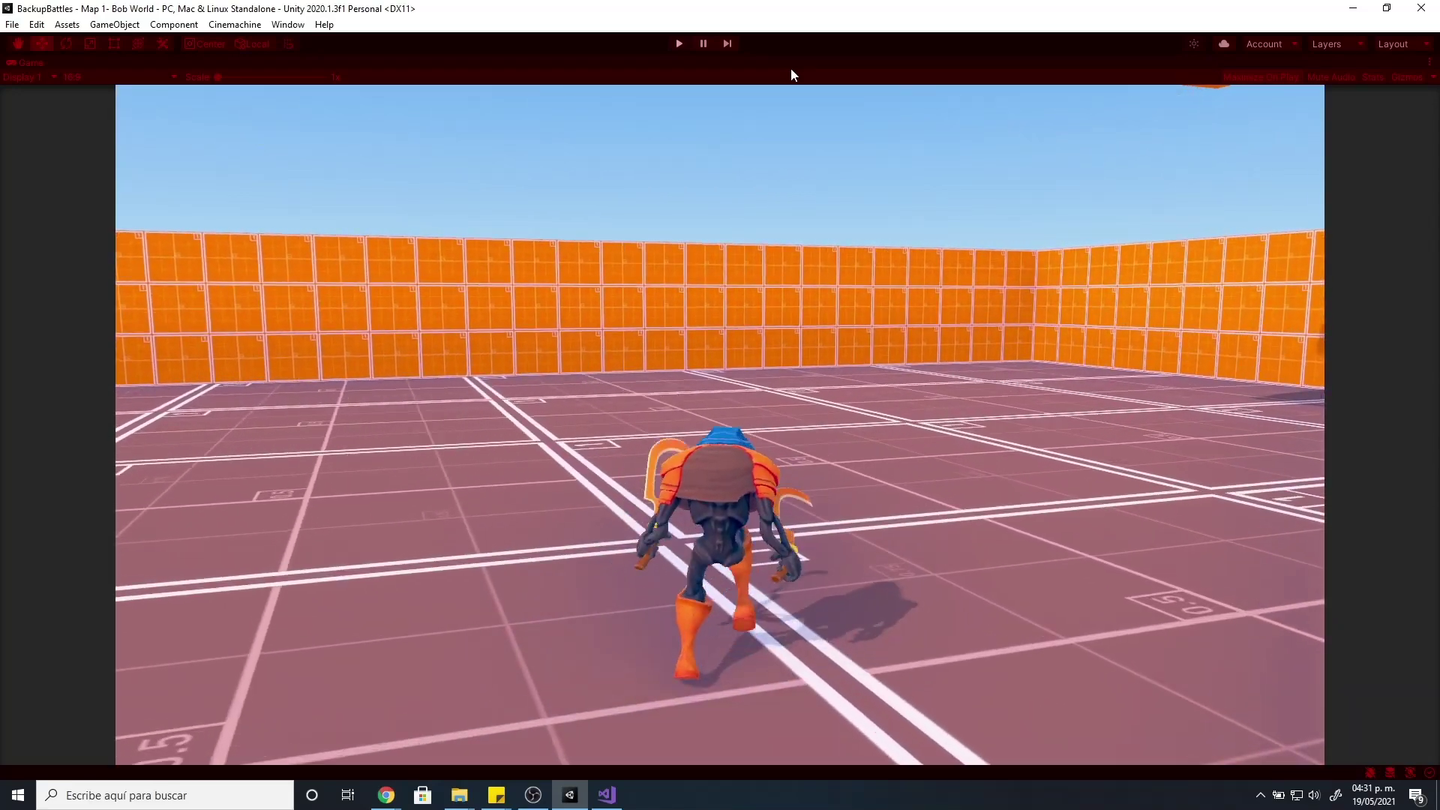
pyautogui.press('w')
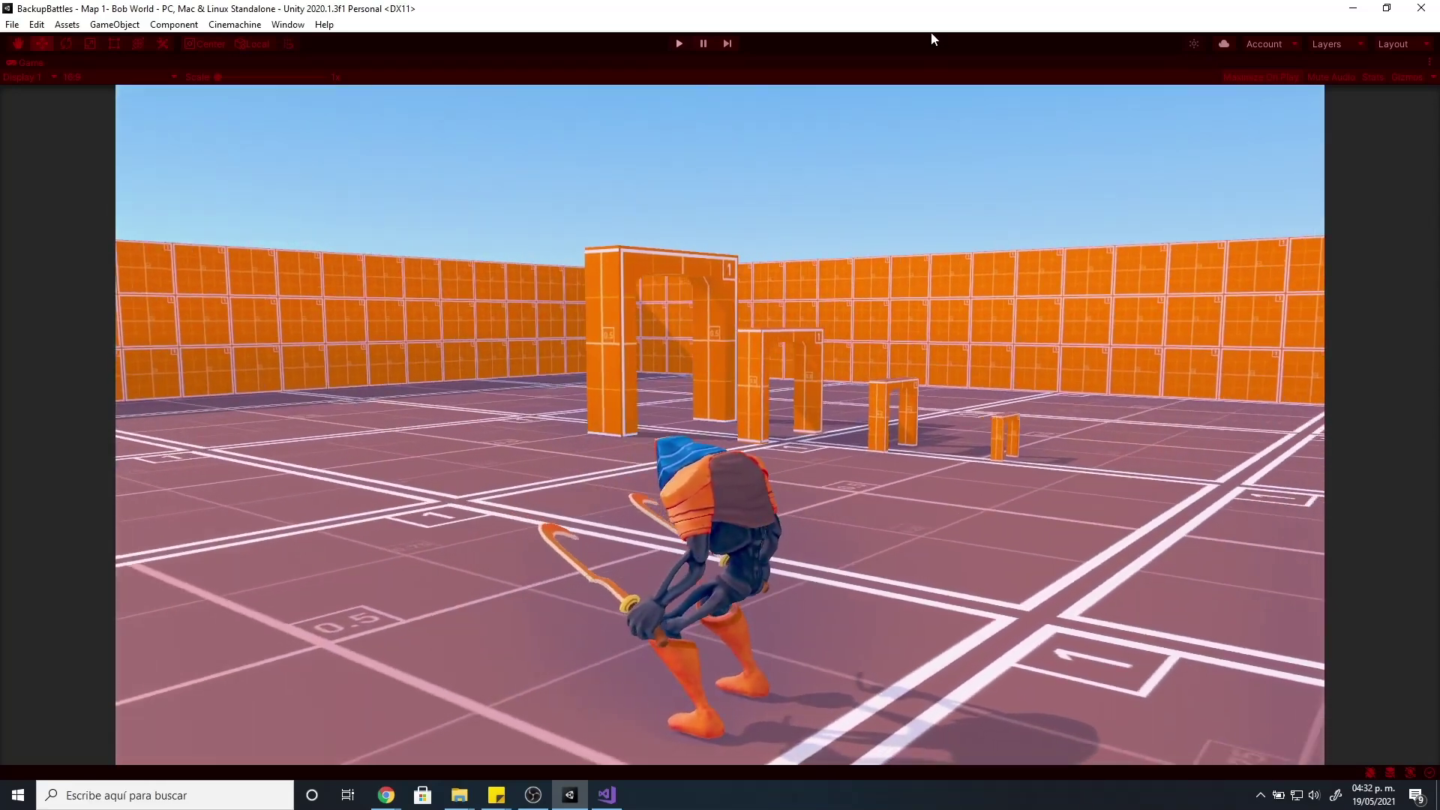
pyautogui.press('s')
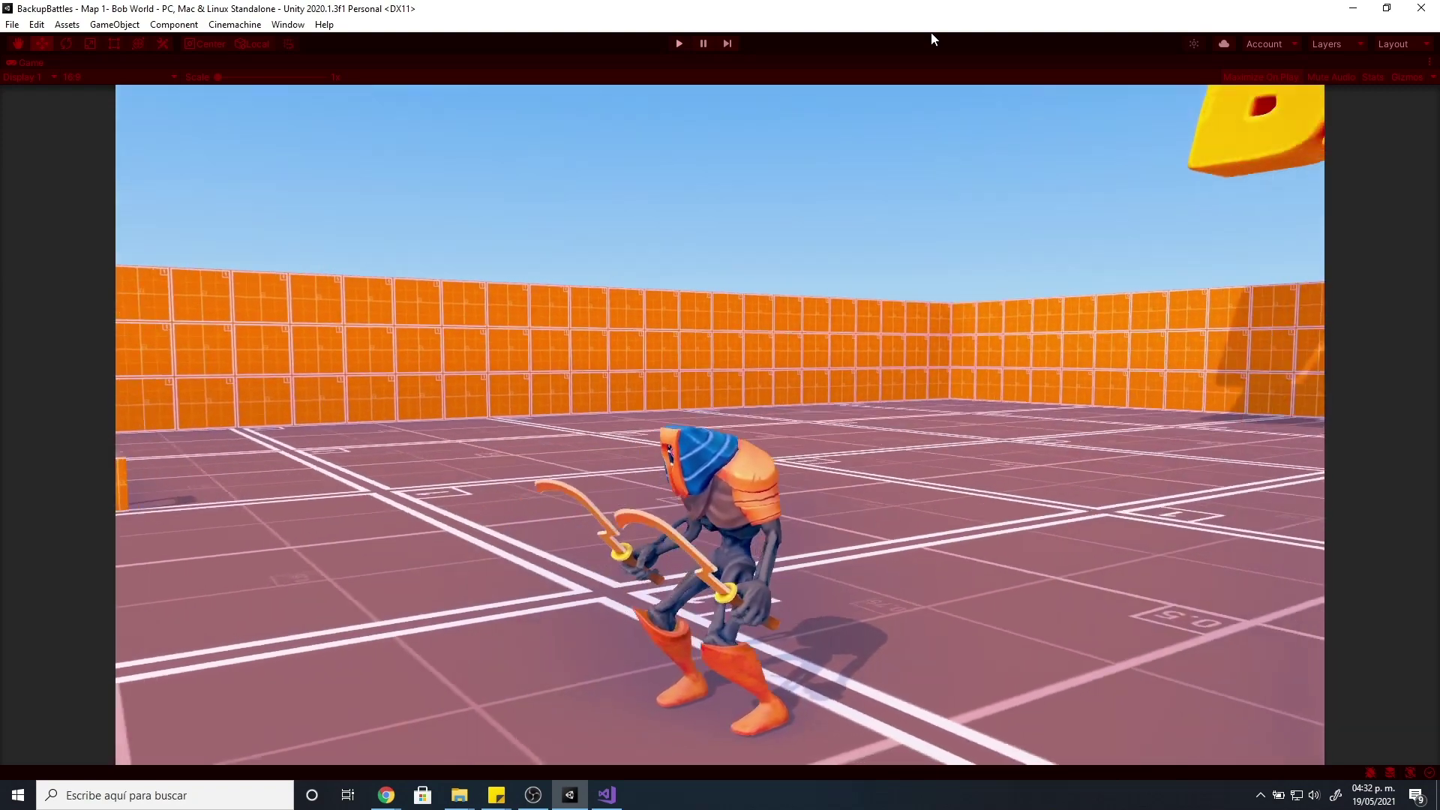
pyautogui.press('d')
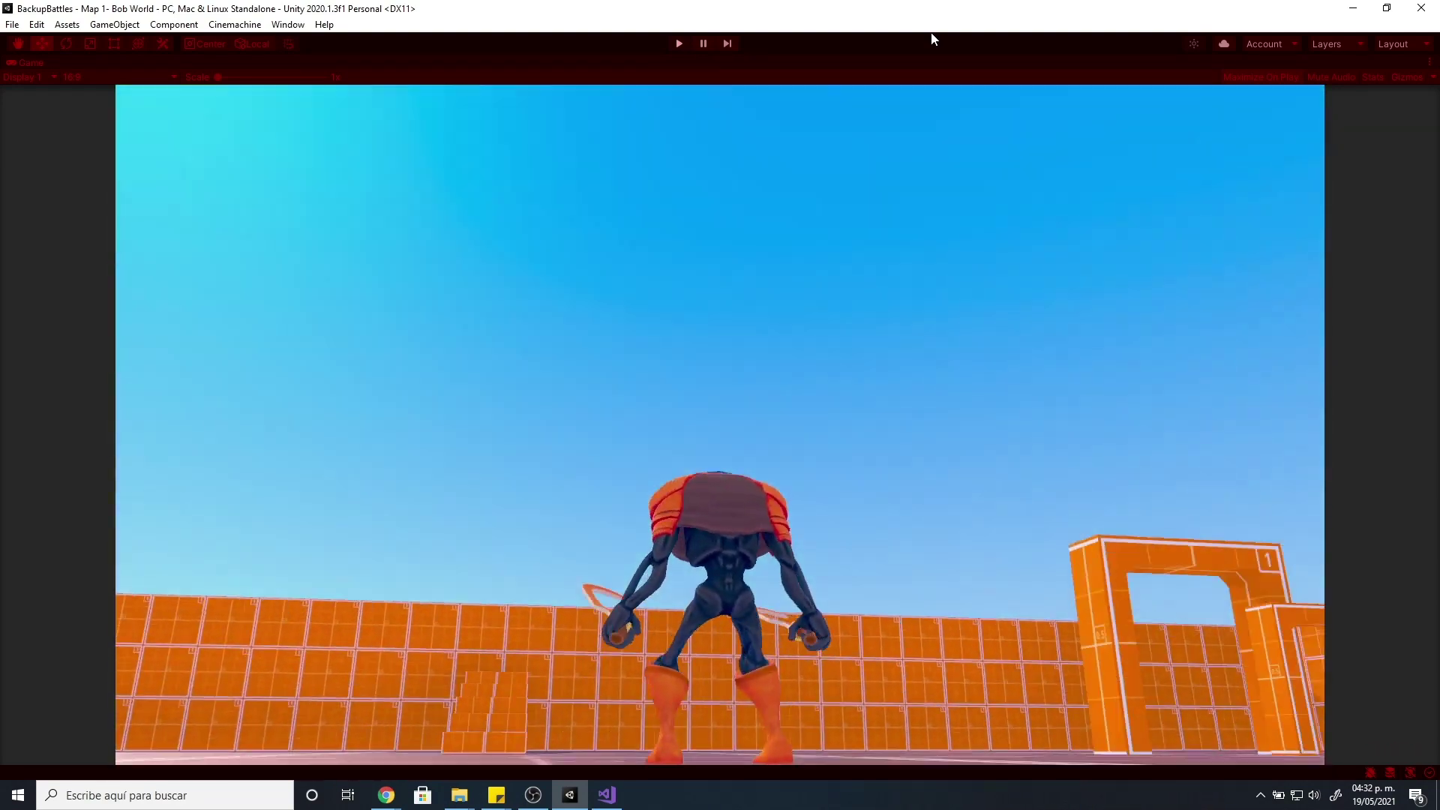
pyautogui.hotkey('ctrl', 'p')
# - Open the Attack Upper Body layer settings and examine its Amon_UpperBody mask's humanoid and transform views
pyautogui.moveTo(867, 272); pyautogui.dragTo(936, 273)
pyautogui.click(319, 154)
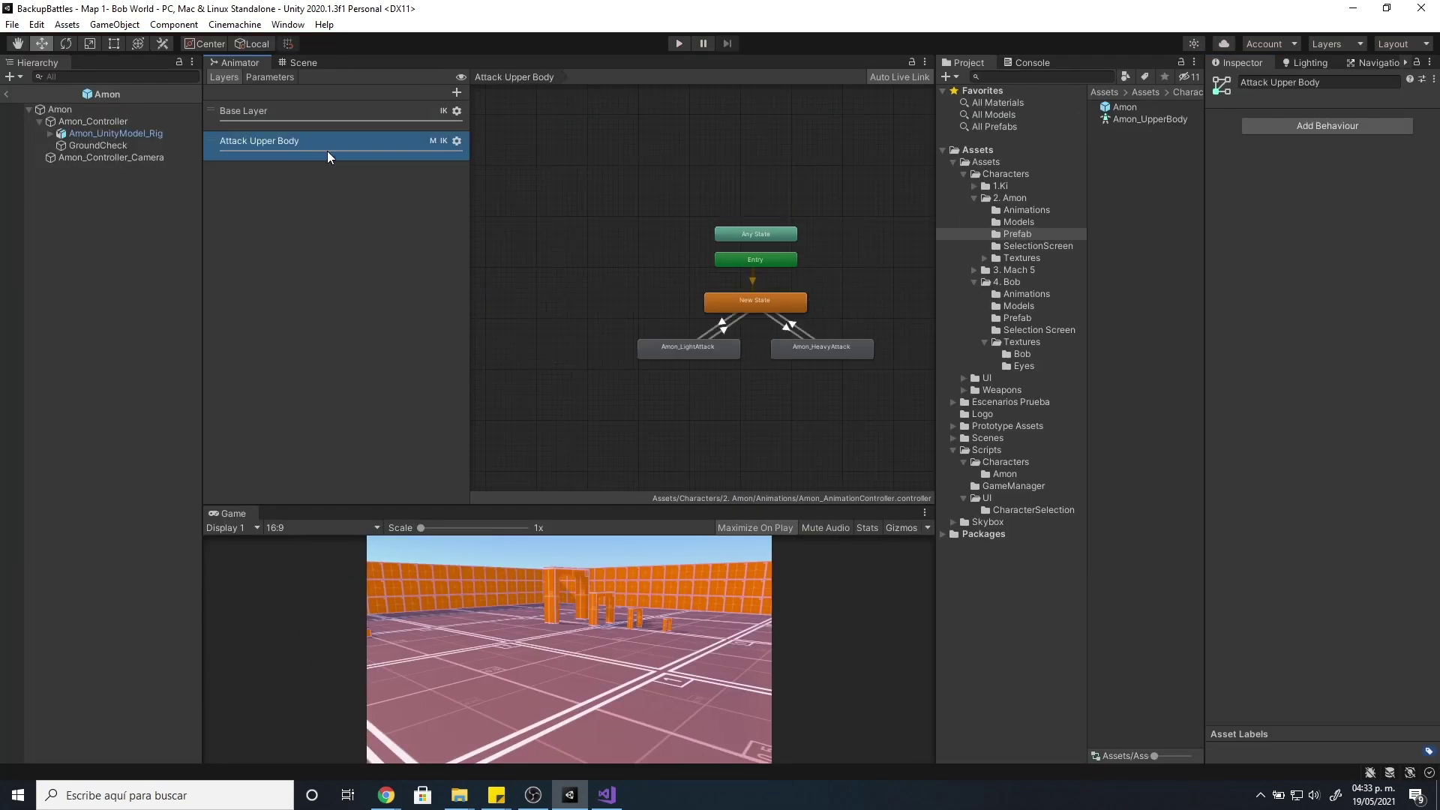
pyautogui.click(457, 141)
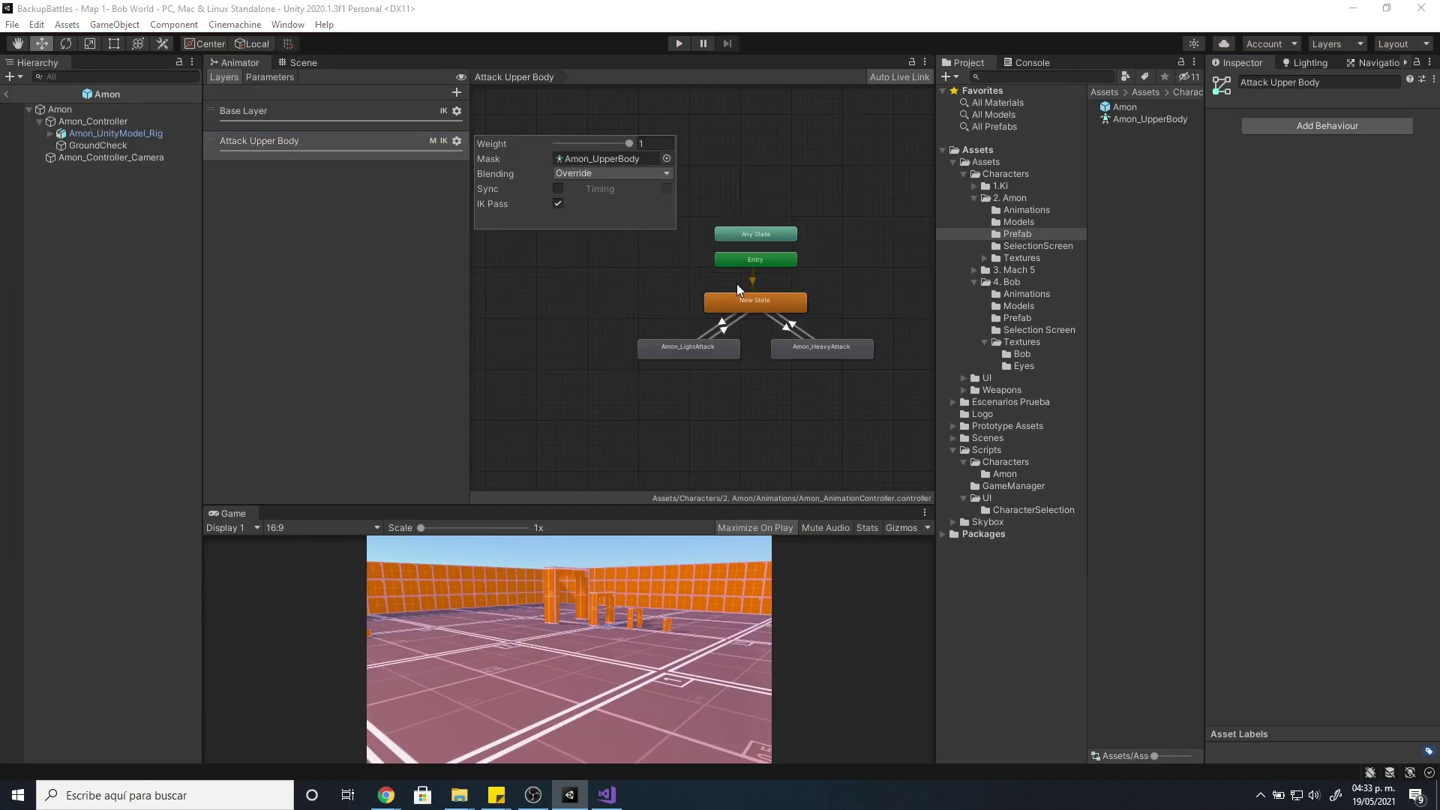
pyautogui.click(1148, 119)
pyautogui.moveTo(1205, 150); pyautogui.dragTo(1061, 151)
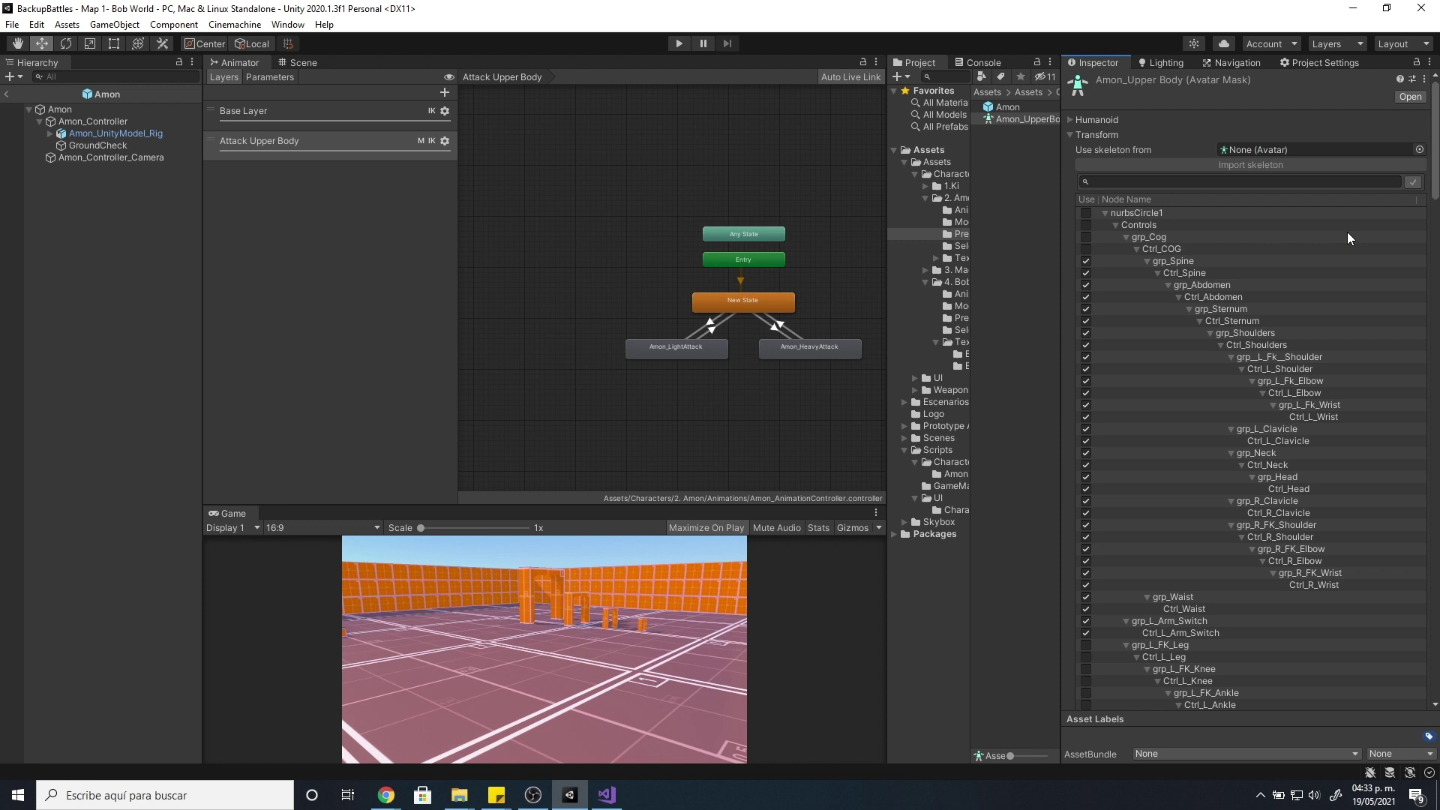
pyautogui.click(1108, 119)
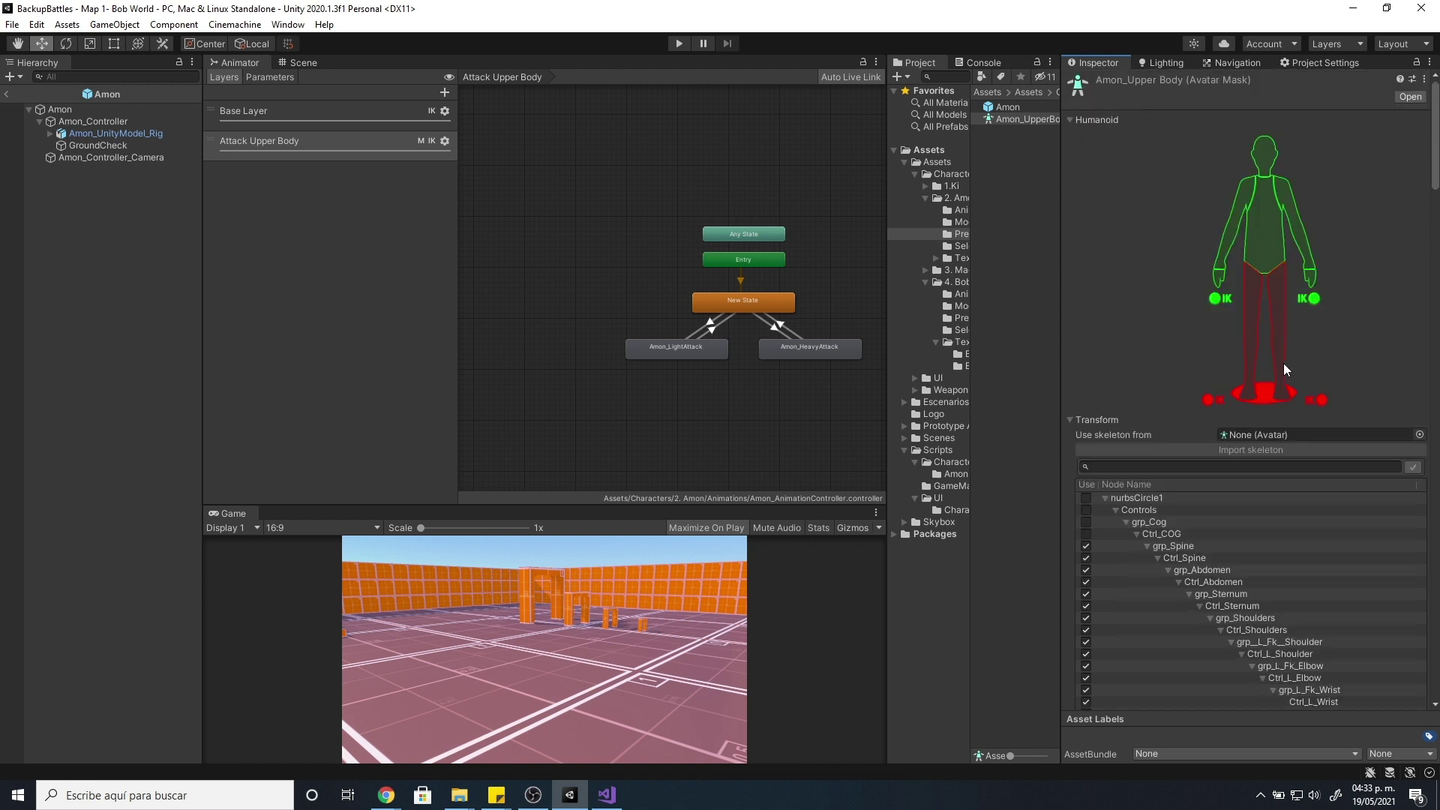
pyautogui.click(1096, 119)
pyautogui.scroll(-5, 1220, 376)
pyautogui.scroll(5, 1105, 147)
pyautogui.click(1100, 134)
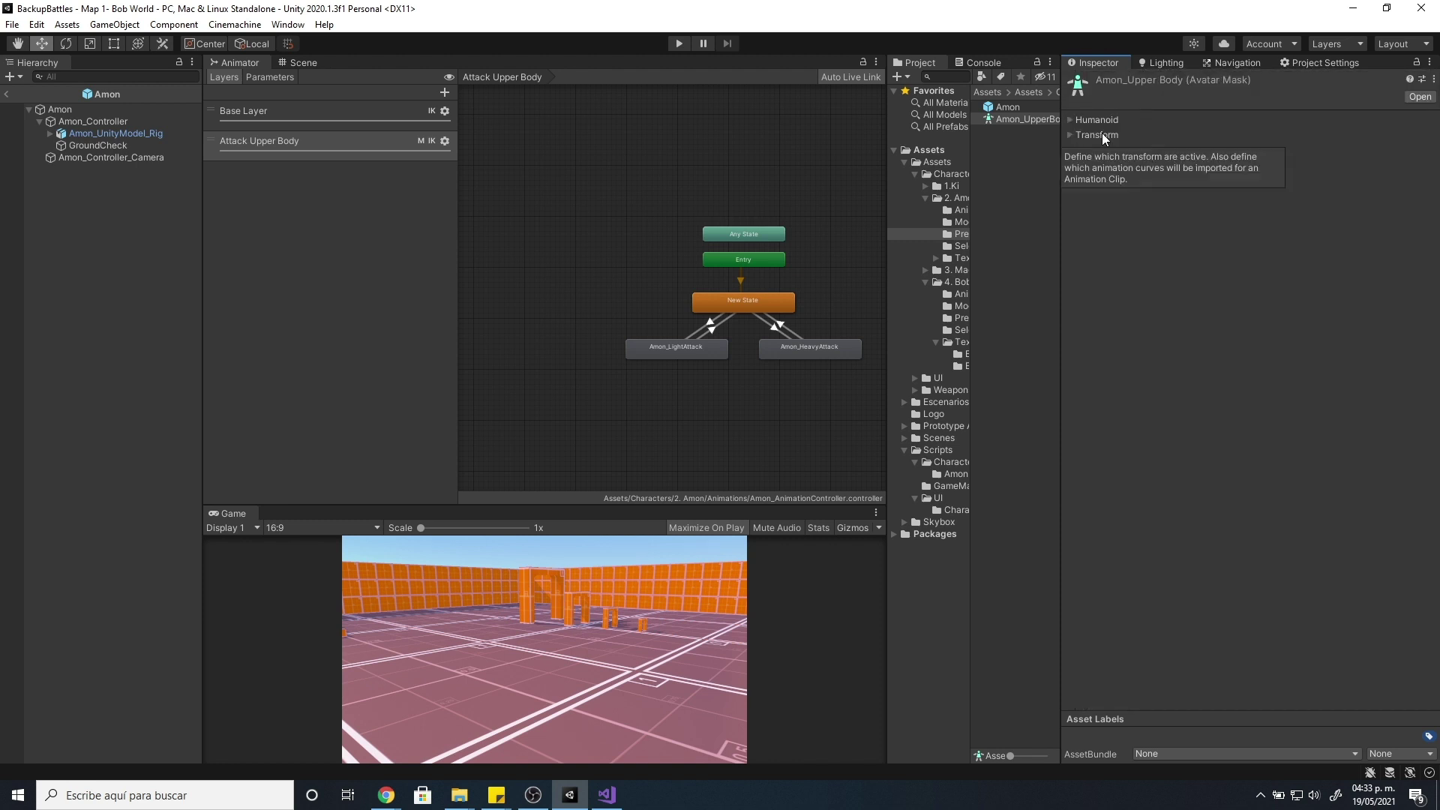
pyautogui.scroll(5, 727, 381)
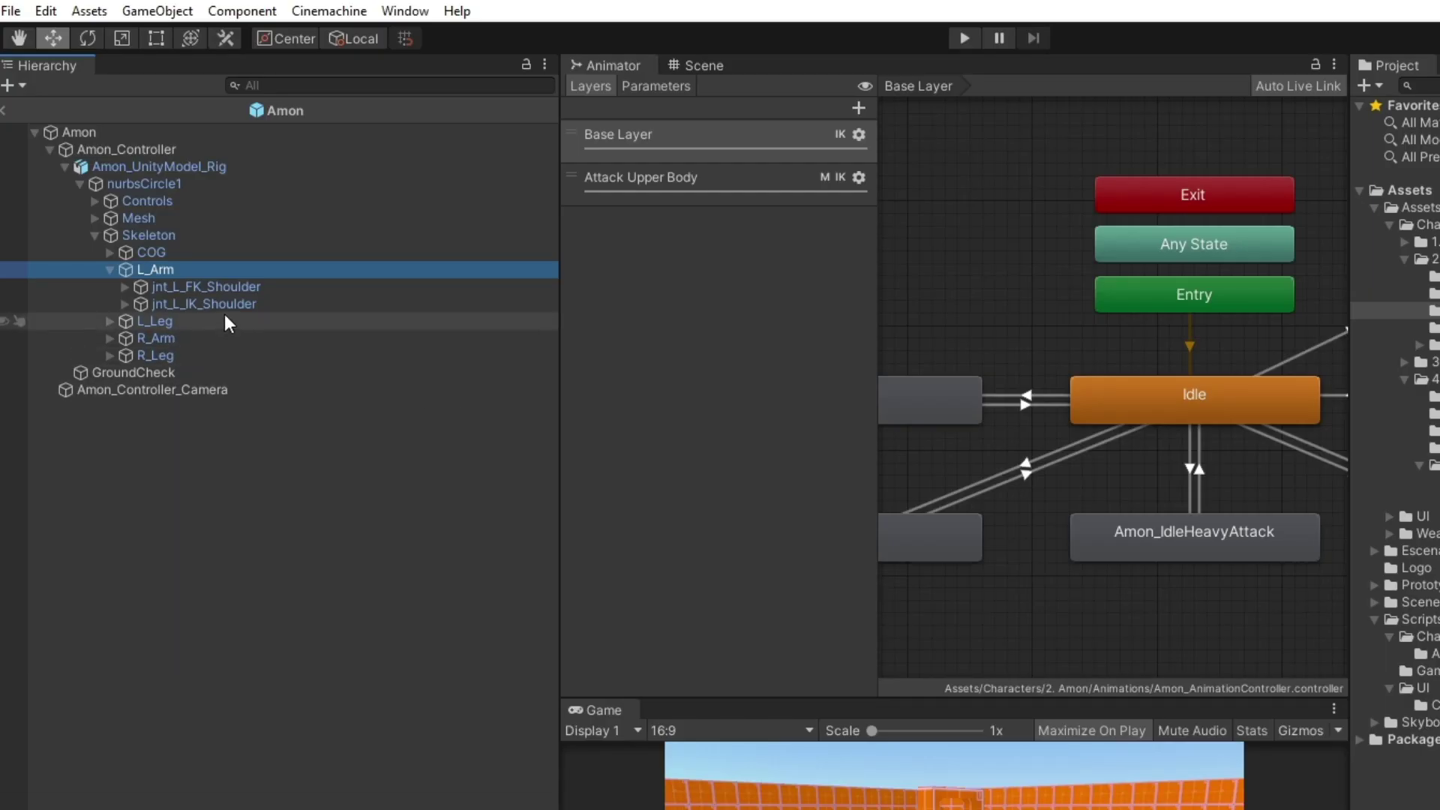
# - Expand the rig from COG through Abdomen, Sternum, Shoulders and left clavicle to jnt_L_Elbow, selecting jnt_L_Wrist
pyautogui.click(228, 290)
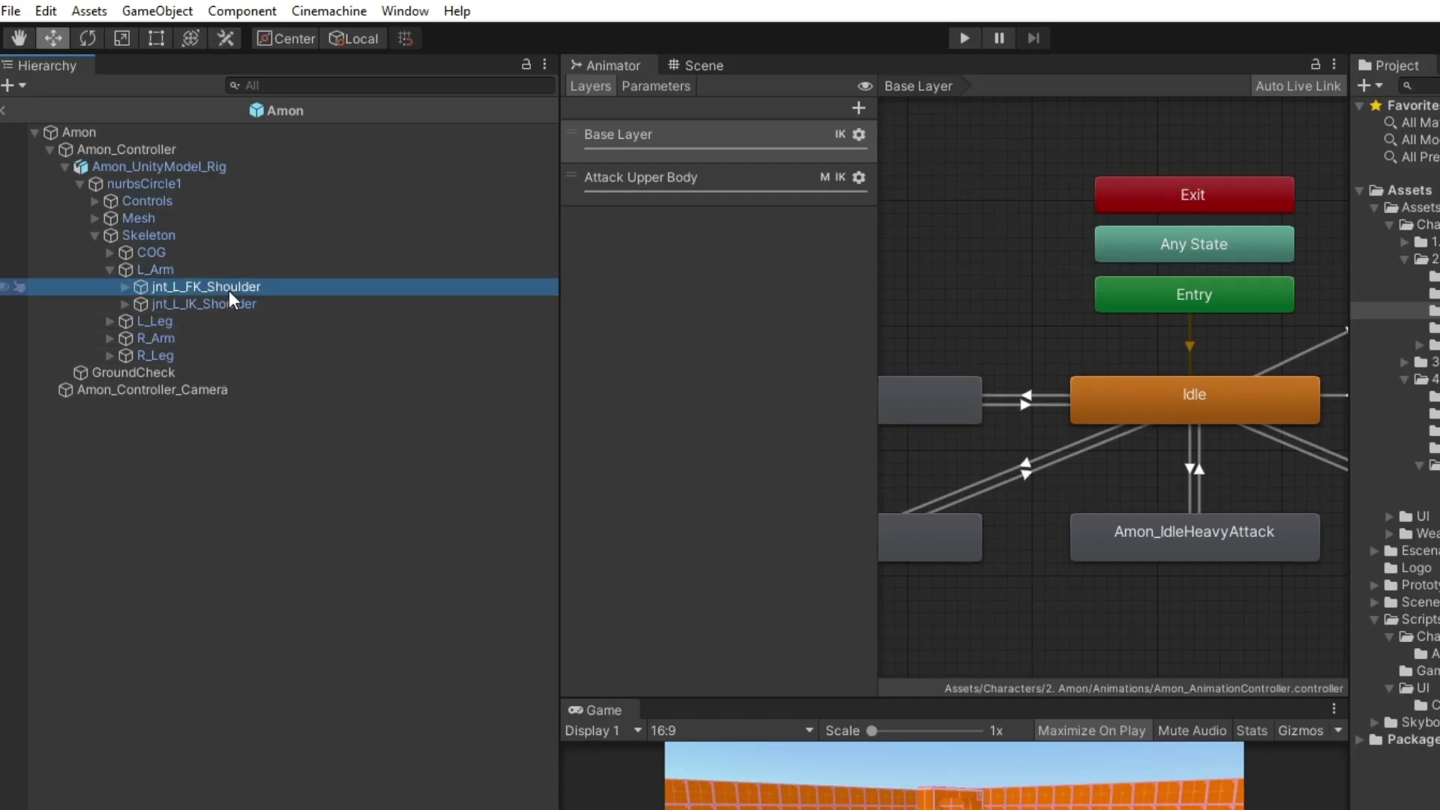
pyautogui.click(109, 252)
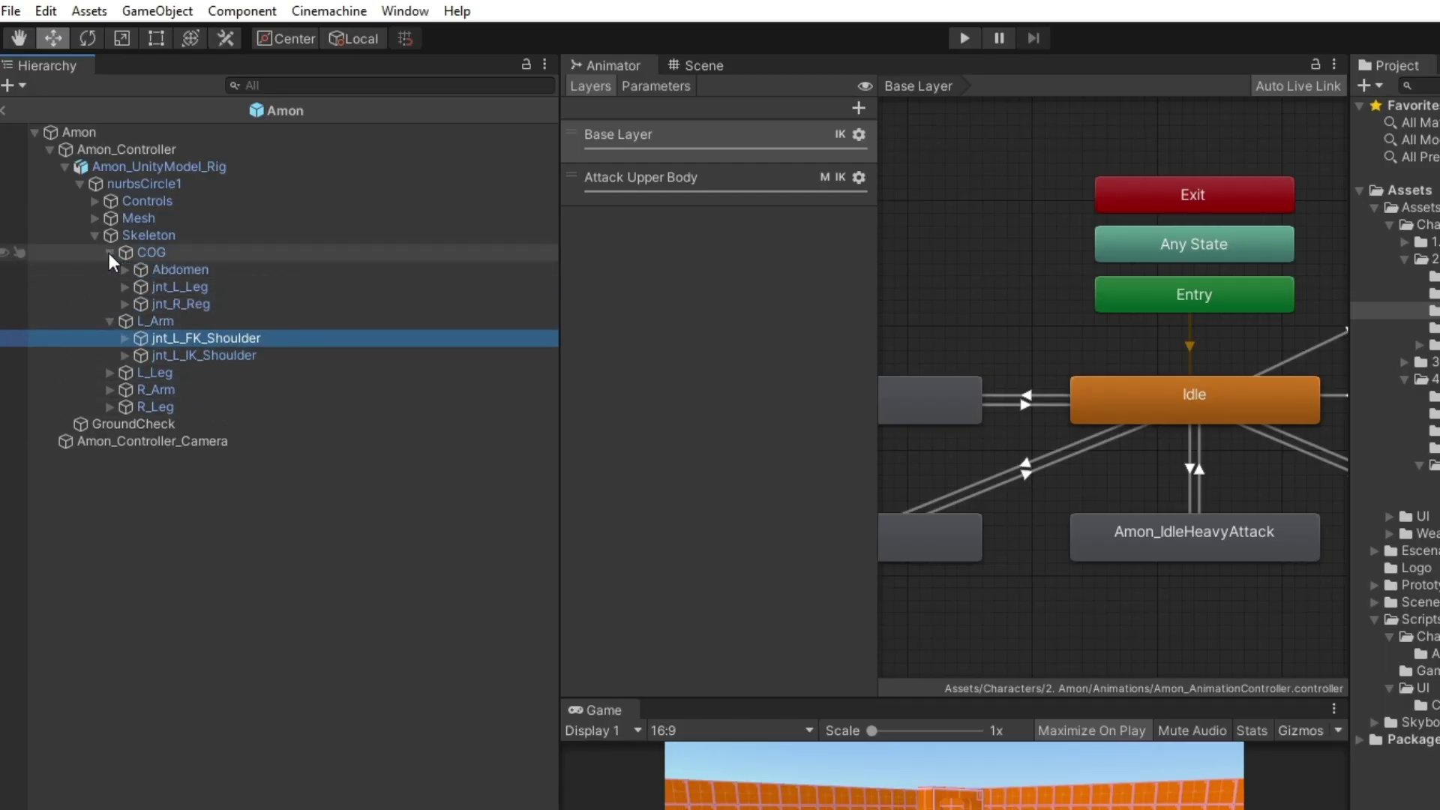
pyautogui.click(126, 270)
pyautogui.click(140, 287)
pyautogui.click(156, 304)
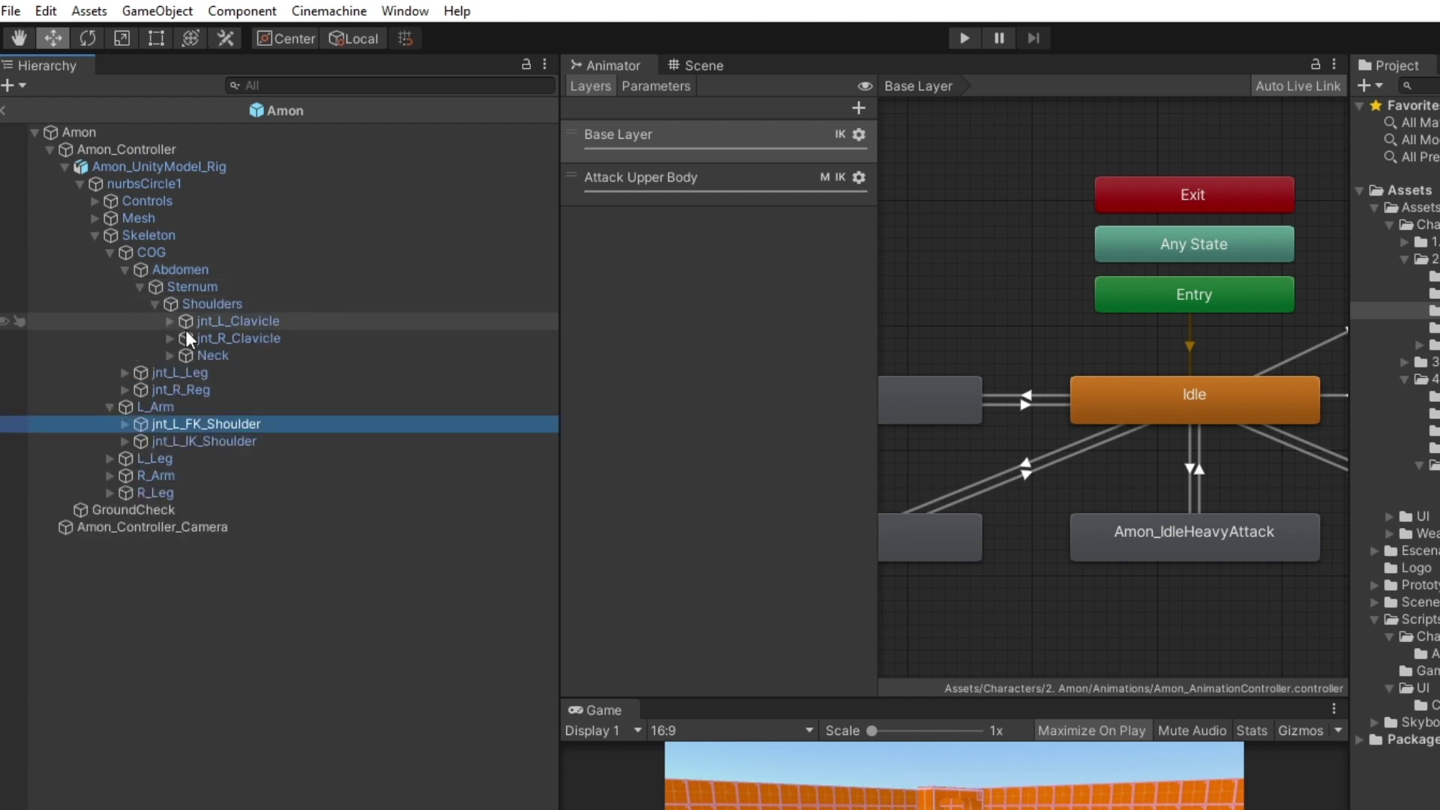
pyautogui.click(169, 321)
pyautogui.click(184, 339)
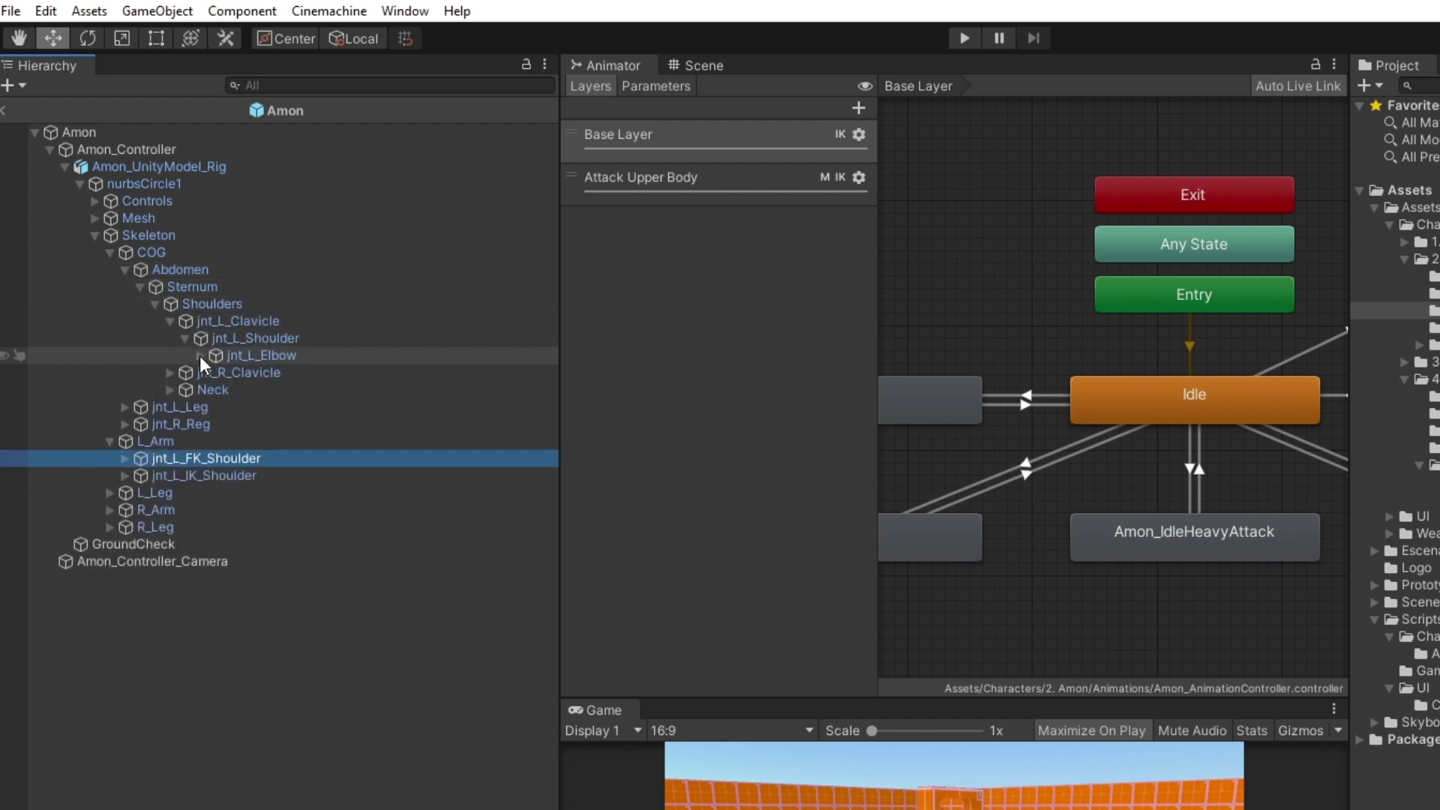
pyautogui.click(199, 356)
pyautogui.click(297, 375)
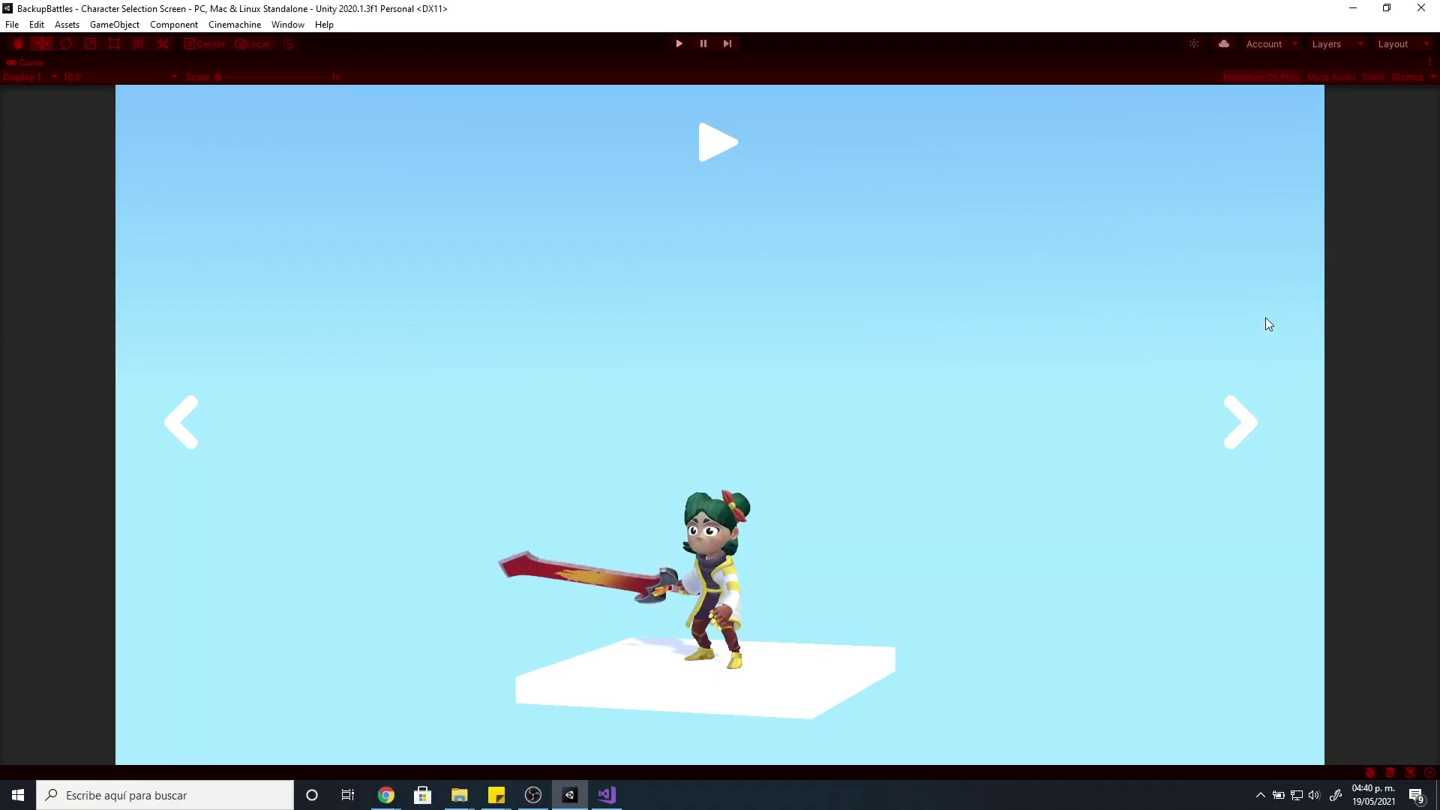
# - Switch the Character Selection Screen to the next character, the purple hoverboard girl
pyautogui.click(1245, 422)
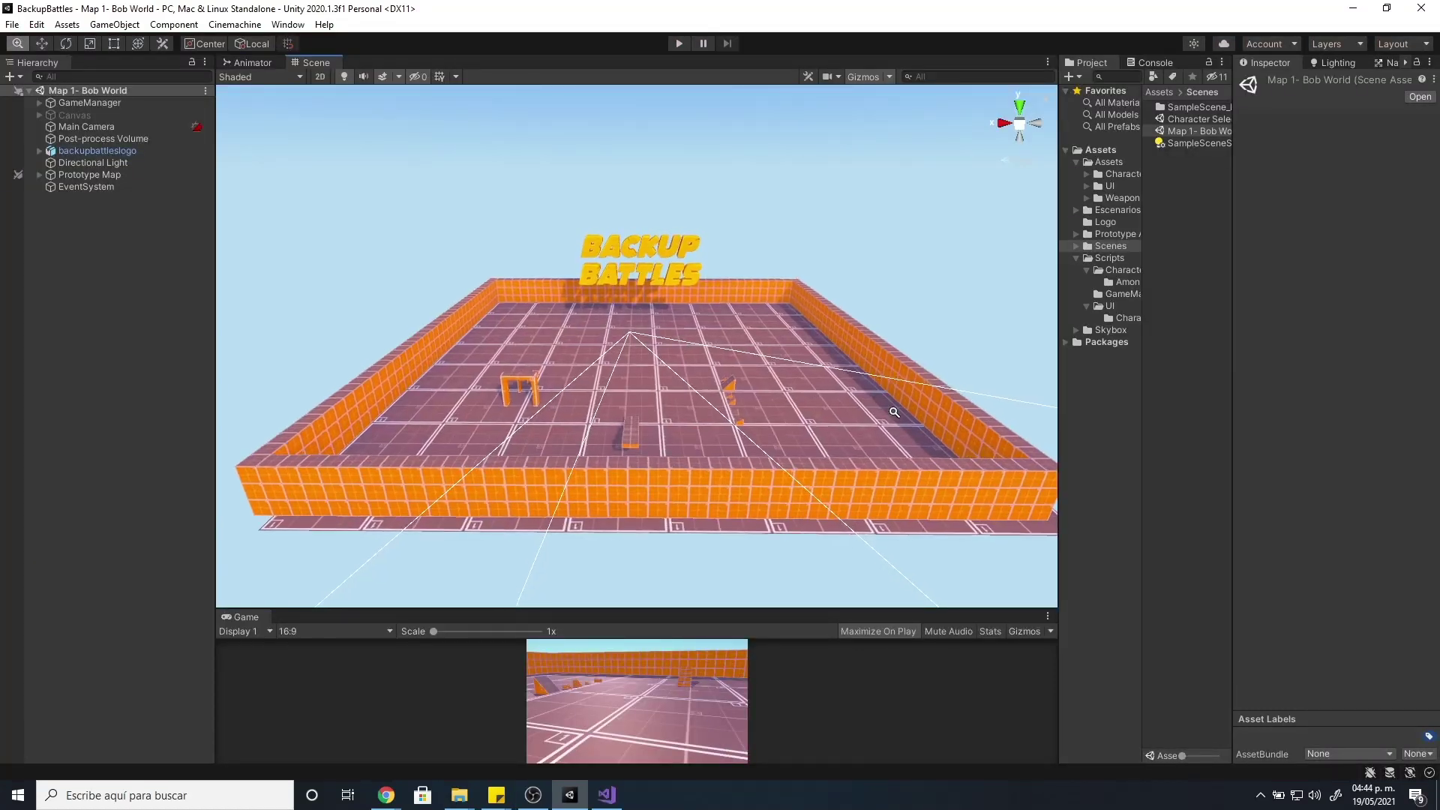
# - Orbit and zoom the Map 1 Scene view to face the BACKUP BATTLES logo head-on
pyautogui.keyDown('alt'); pyautogui.moveTo(893, 411); pyautogui.dragTo(299, 358); pyautogui.keyUp('alt')
pyautogui.keyDown('alt'); pyautogui.moveTo(300, 358); pyautogui.dragTo(583, 313, button='right'); pyautogui.keyUp('alt')
pyautogui.keyDown('alt'); pyautogui.moveTo(583, 314); pyautogui.dragTo(232, 436); pyautogui.keyUp('alt')
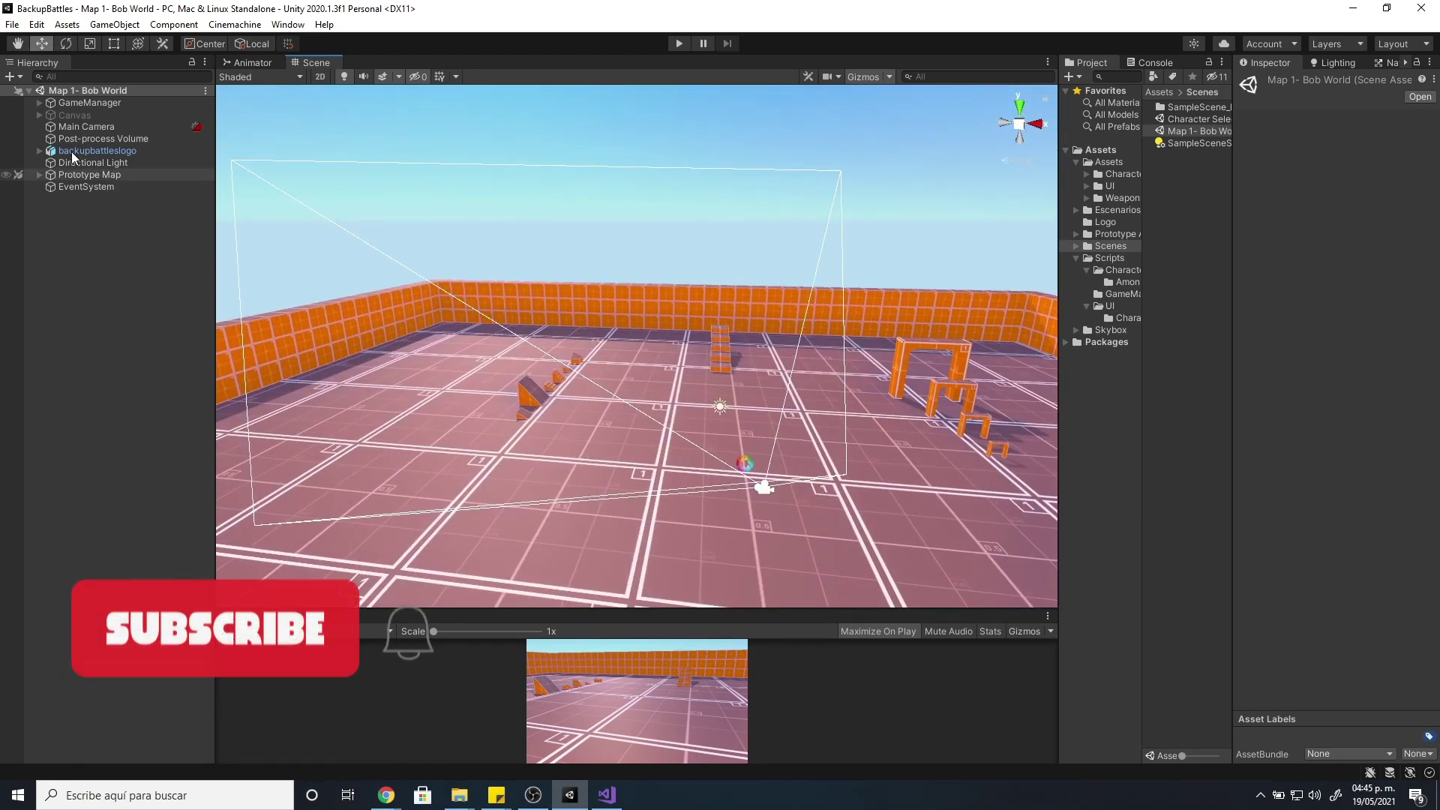